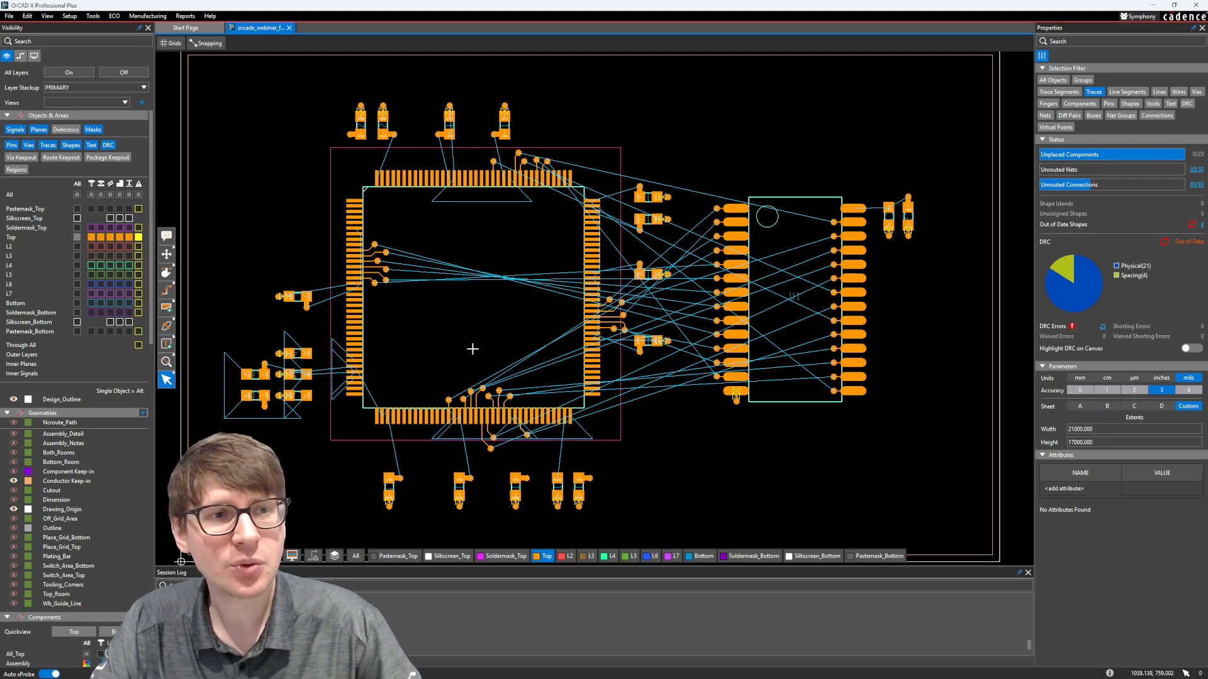
Open the Constraint Manager and browse its electrical and physical worksheets, ending on the electrical net Vias worksheet
click(91, 16)
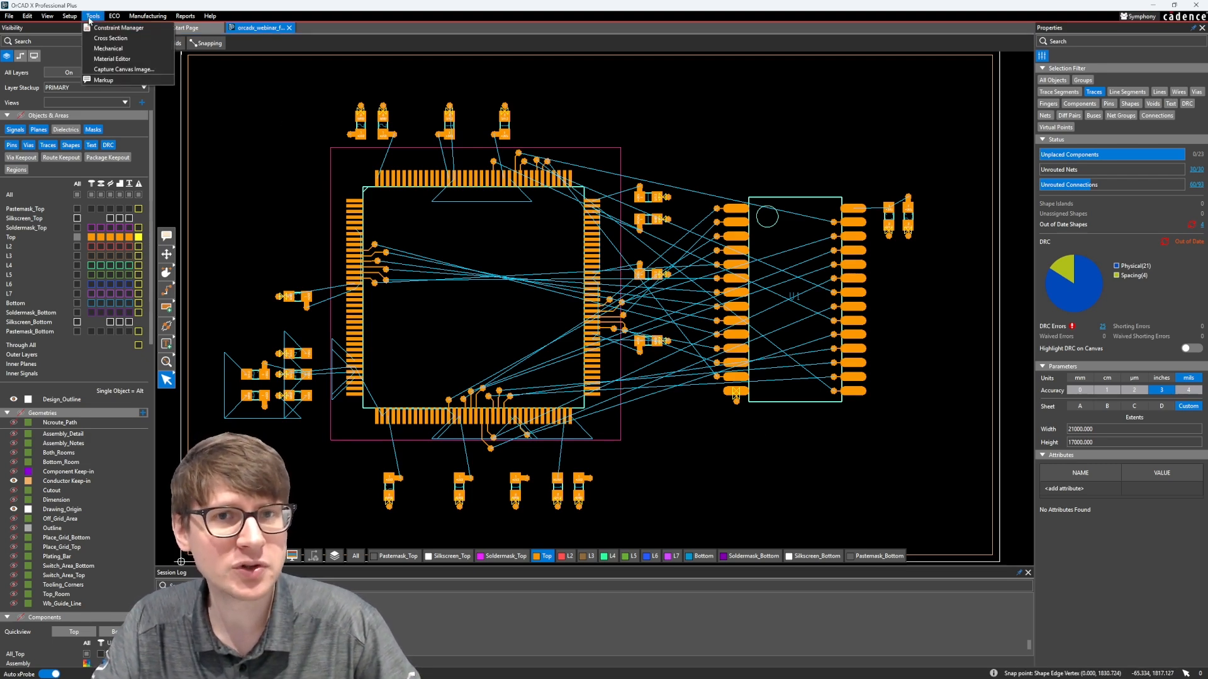
click(93, 28)
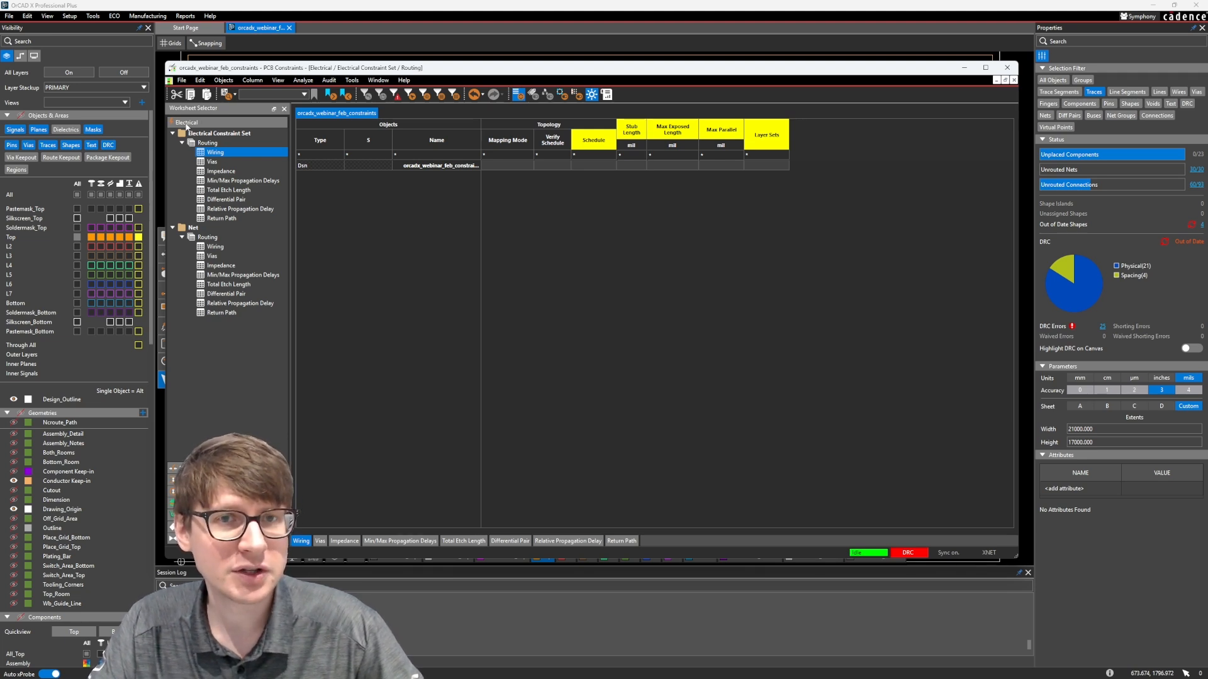
click(190, 469)
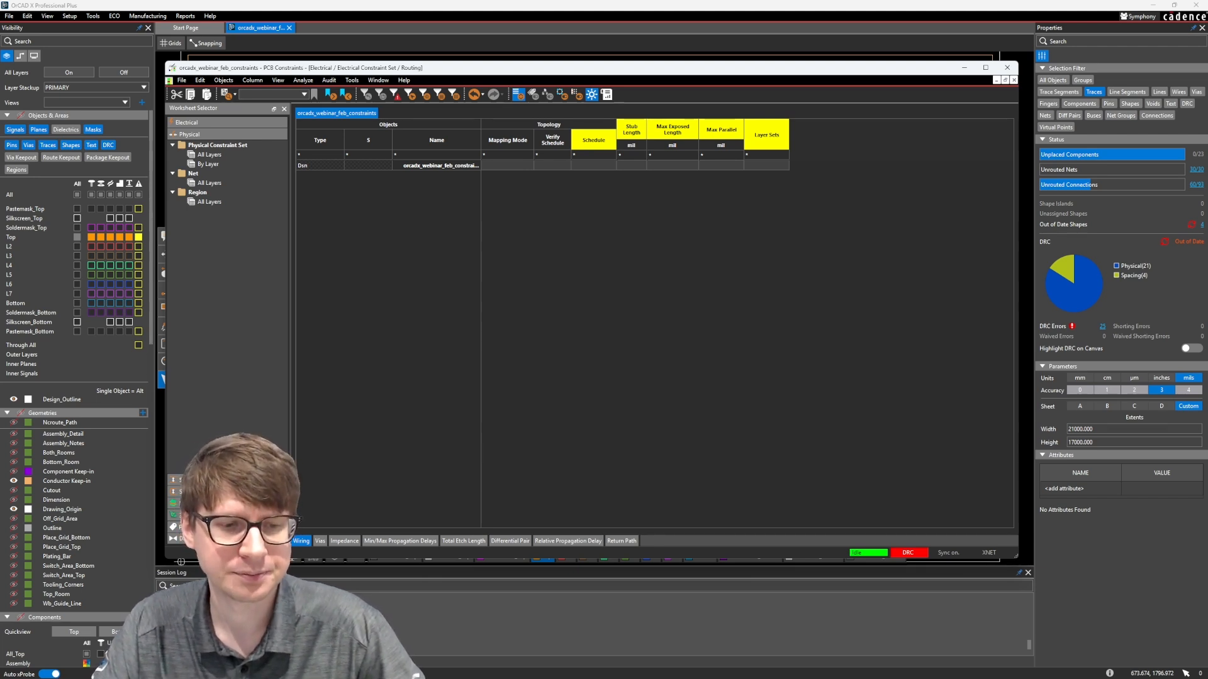
click(205, 122)
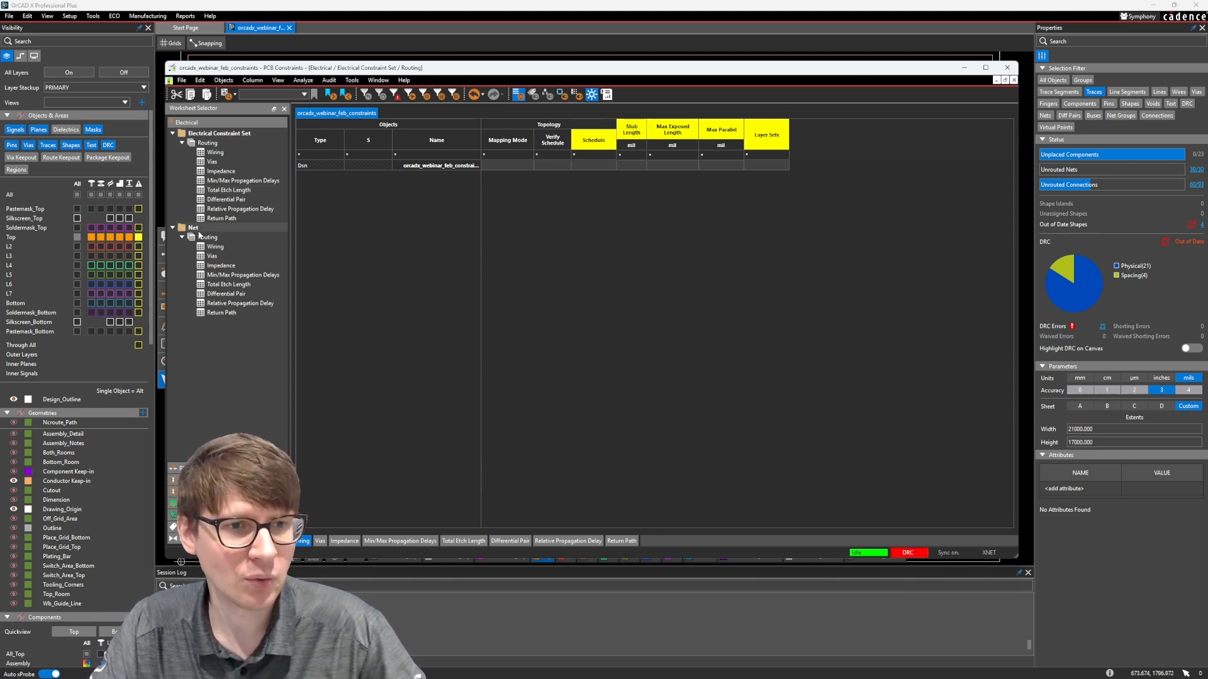
click(200, 468)
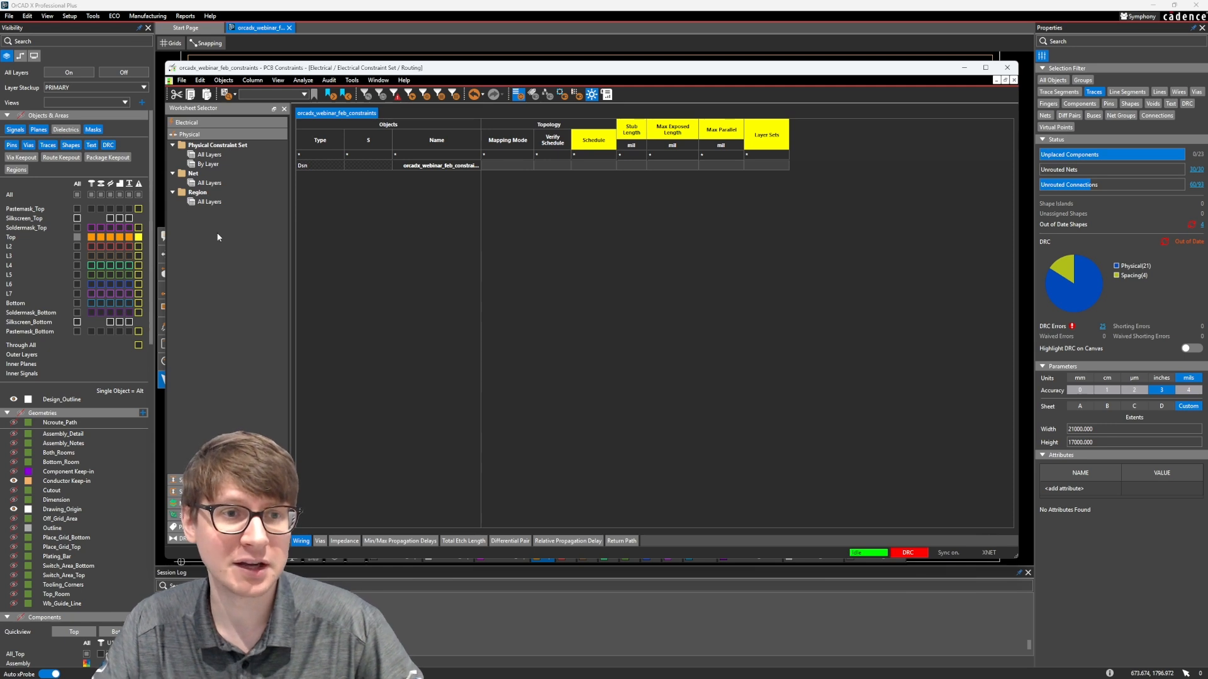
click(182, 123)
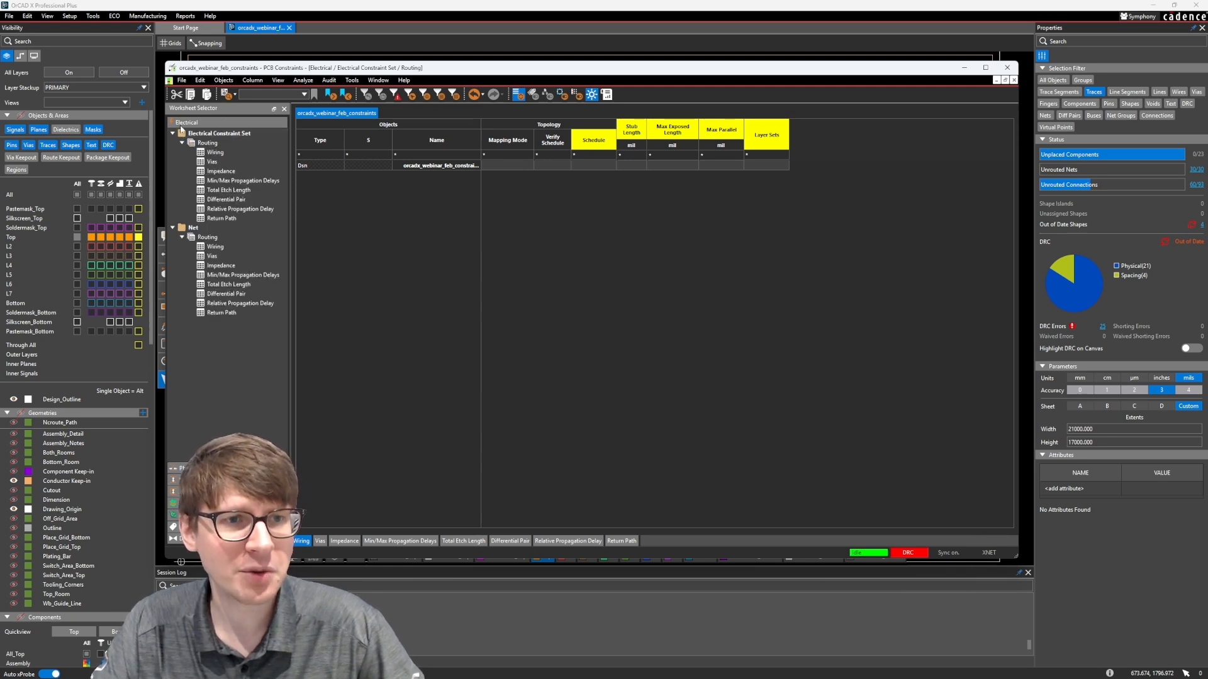
click(217, 250)
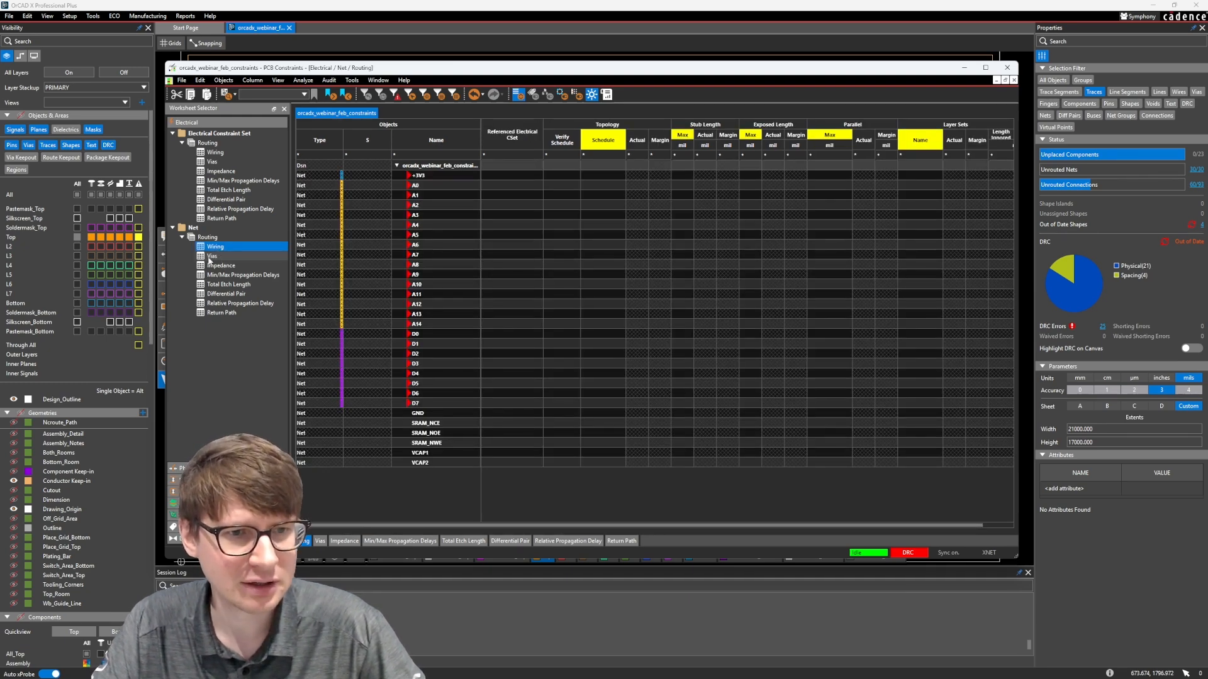
click(210, 257)
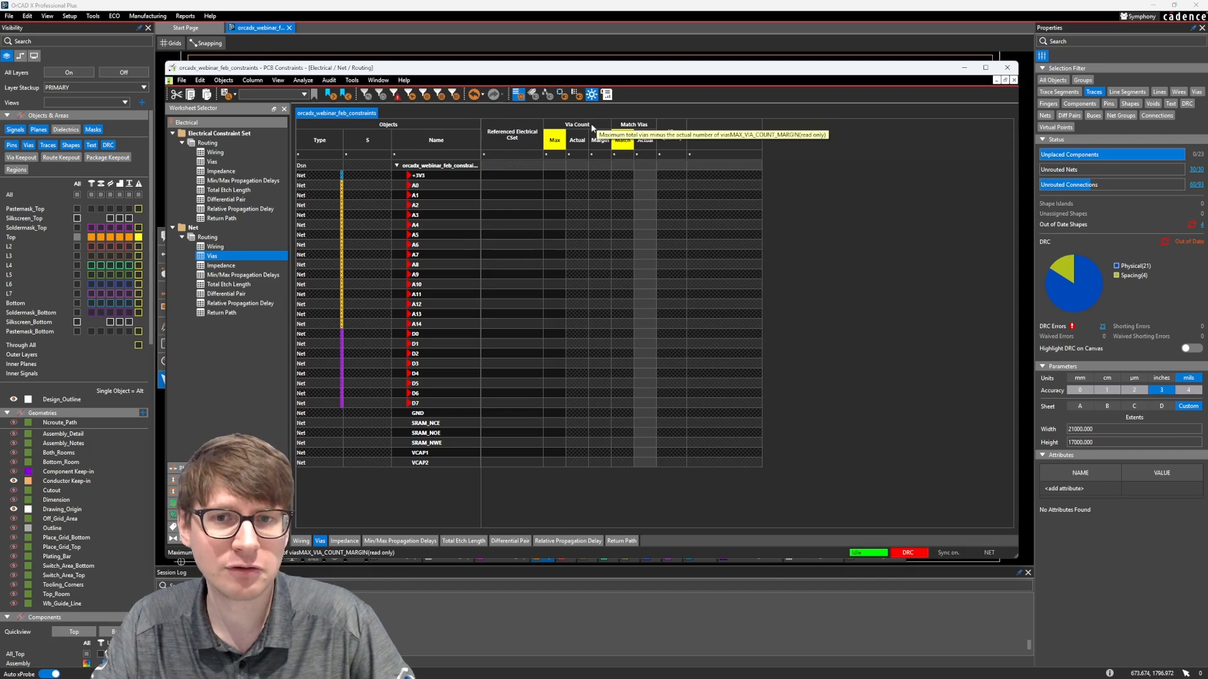
Set net A0's maximum via count to 4
click(557, 187)
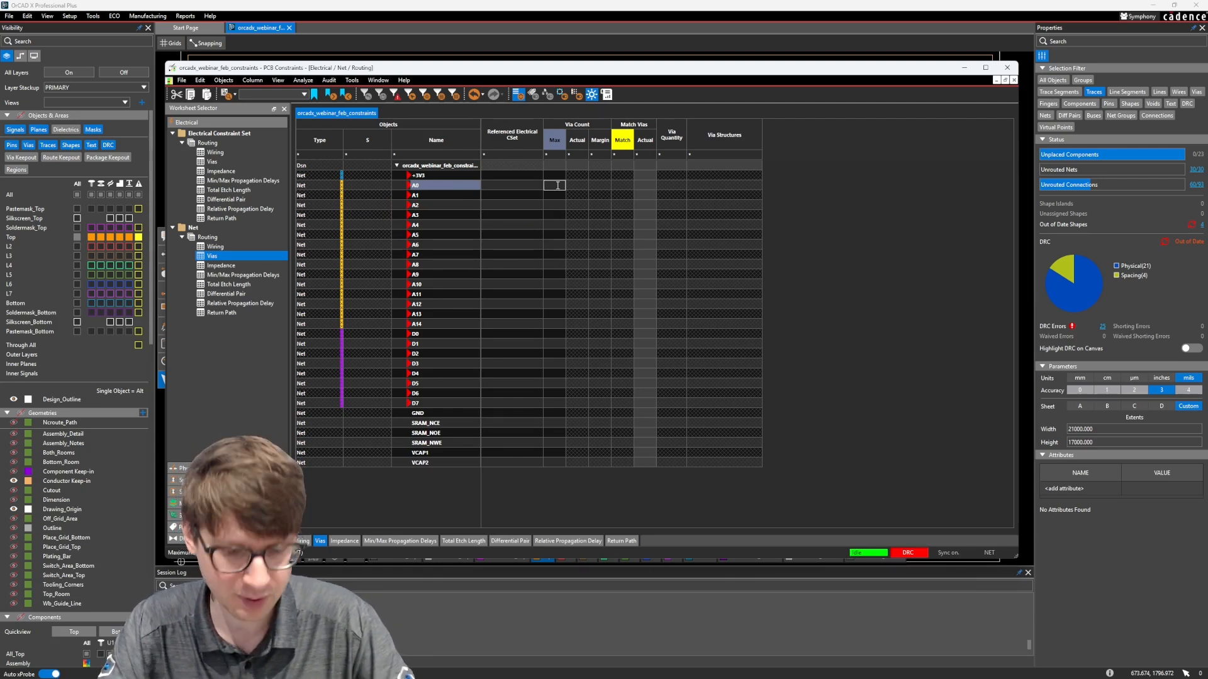
key(Return)
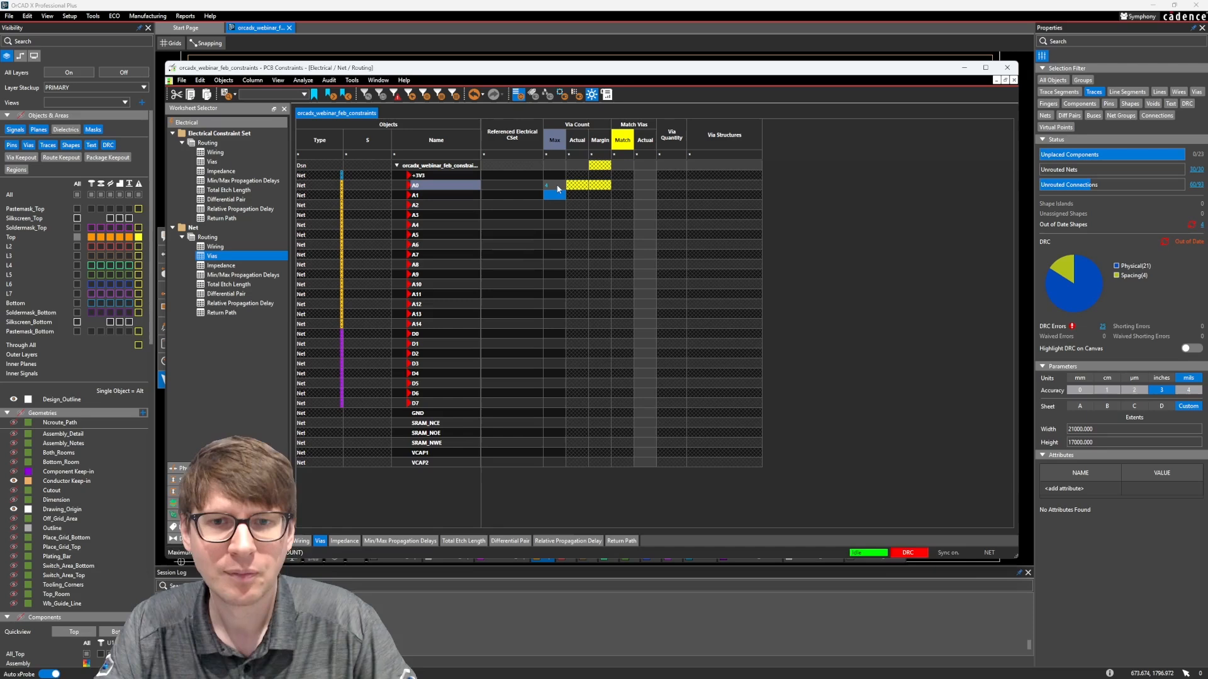
click(598, 206)
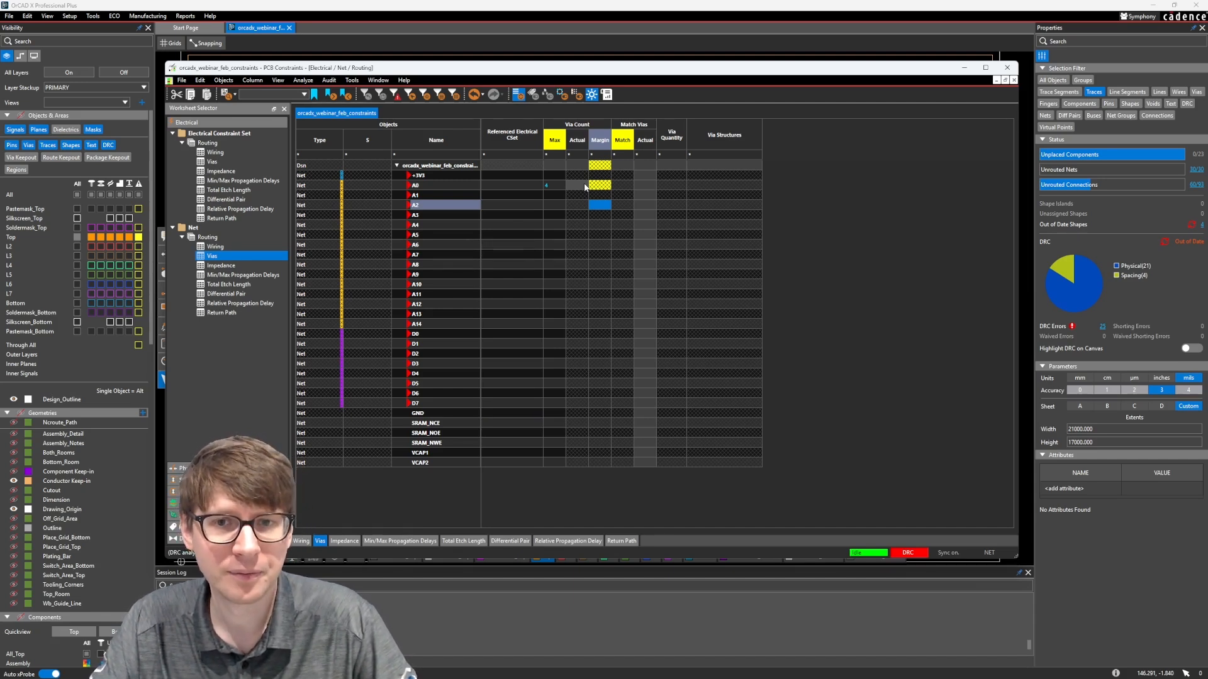
Analyze net A0 against its via count constraint
right_click(555, 140)
click(581, 157)
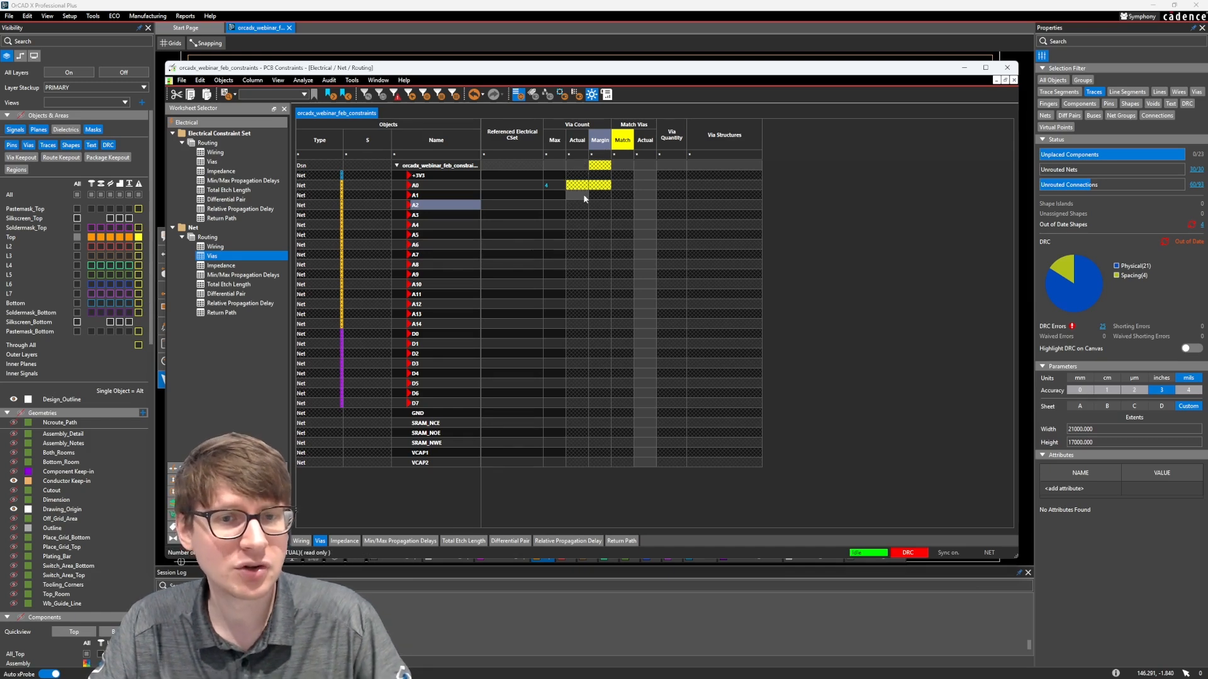
right_click(456, 187)
click(472, 196)
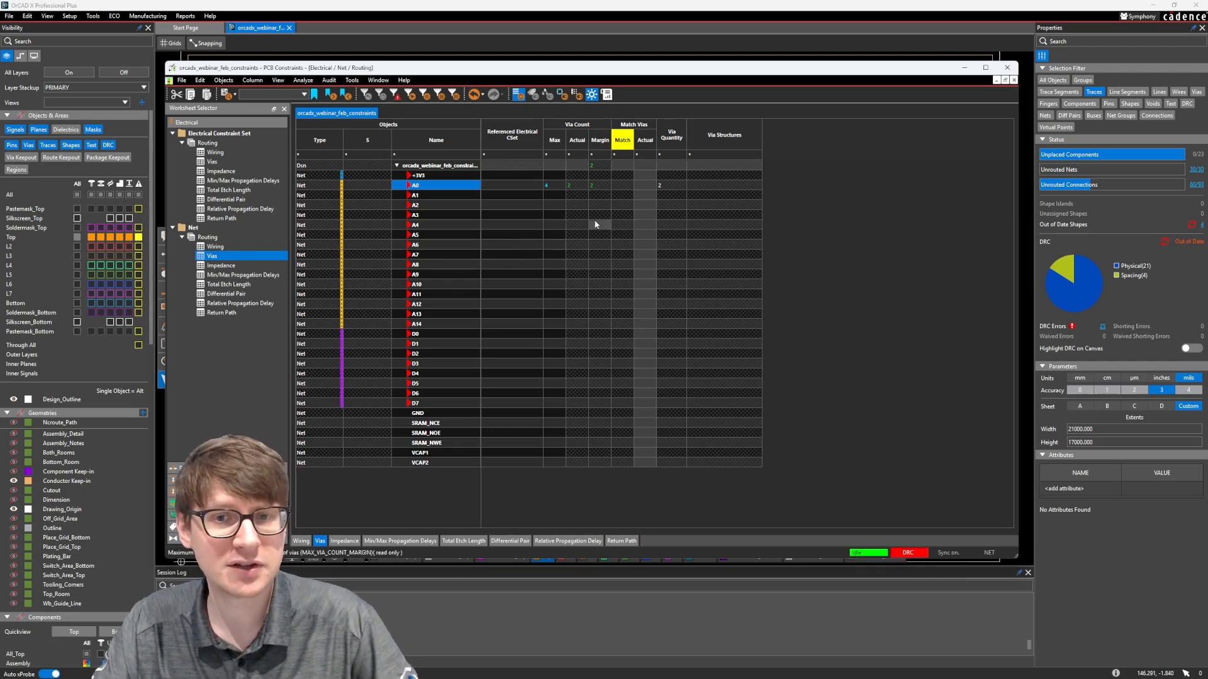
Create a new electrical constraint set named ADDR from the design row of the constraint set Vias worksheet
click(213, 162)
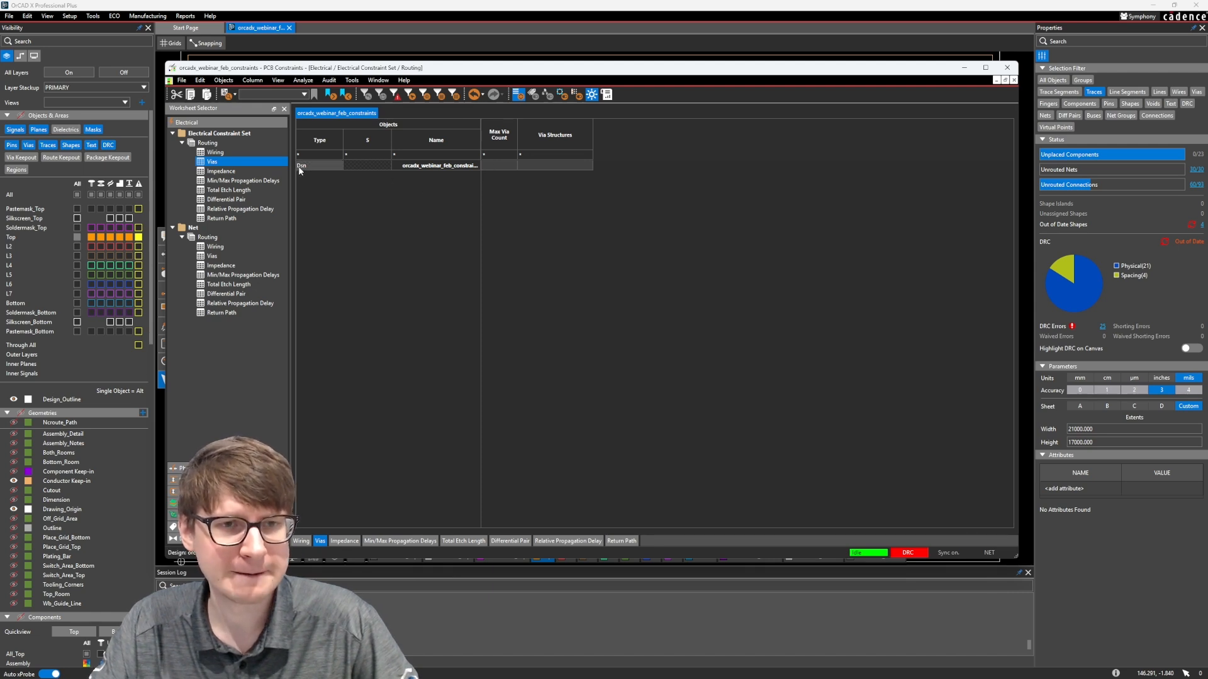
click(436, 166)
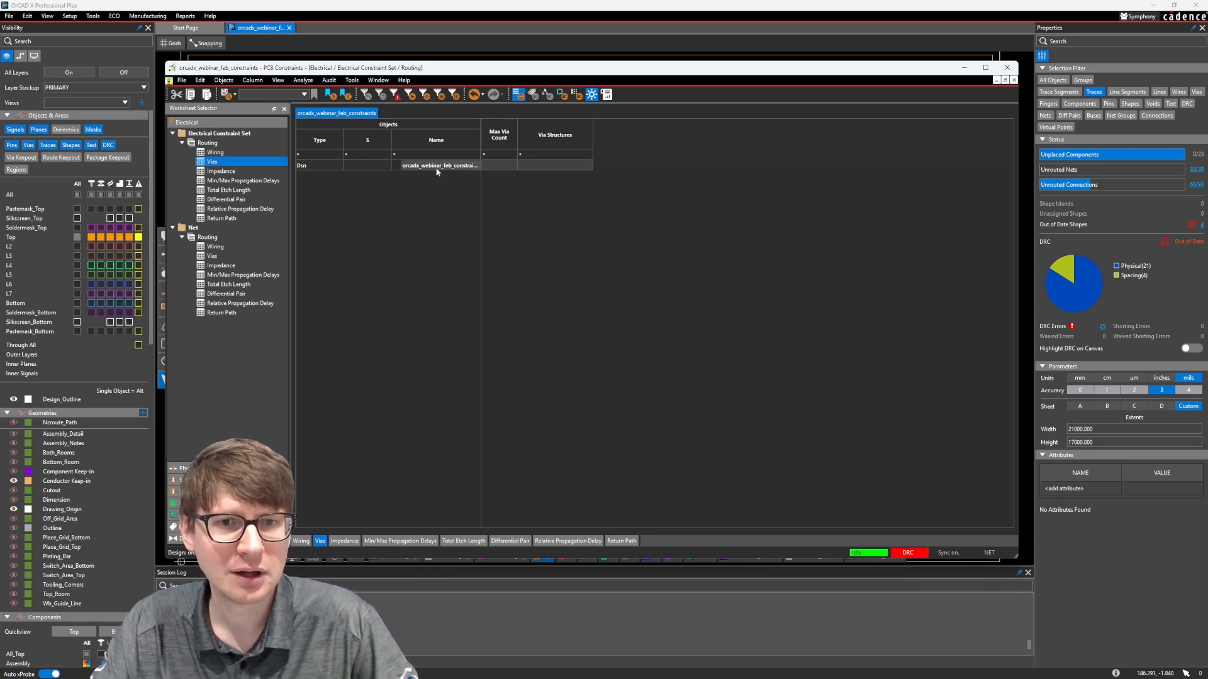
right_click(437, 167)
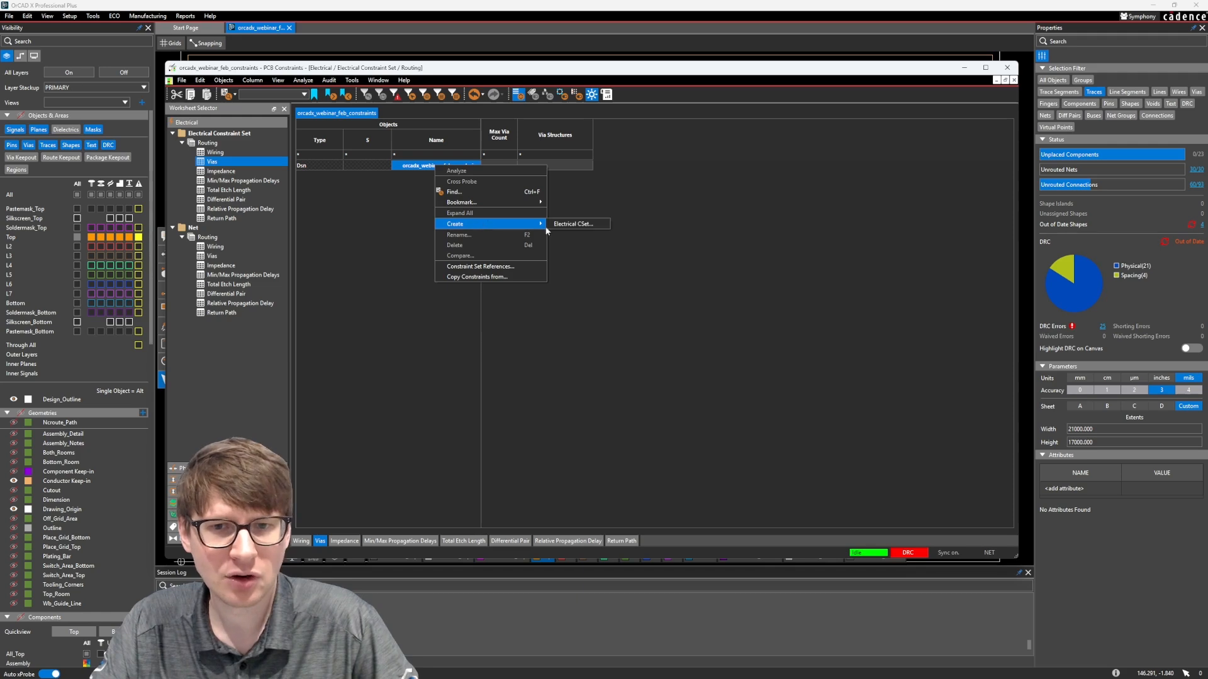
click(562, 224)
drag(562, 231, 549, 233)
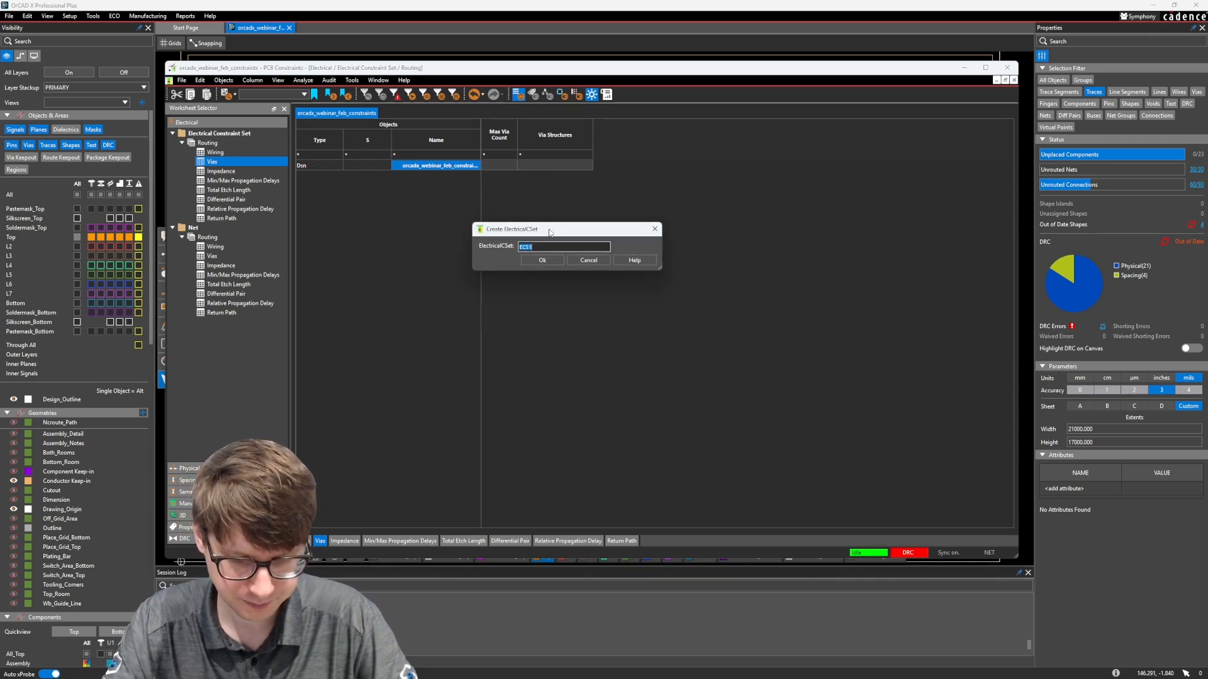
text(DATA)
key(BackSpace)
key(BackSpace)
key(BackSpace)
key(BackSpace)
text(ADD)
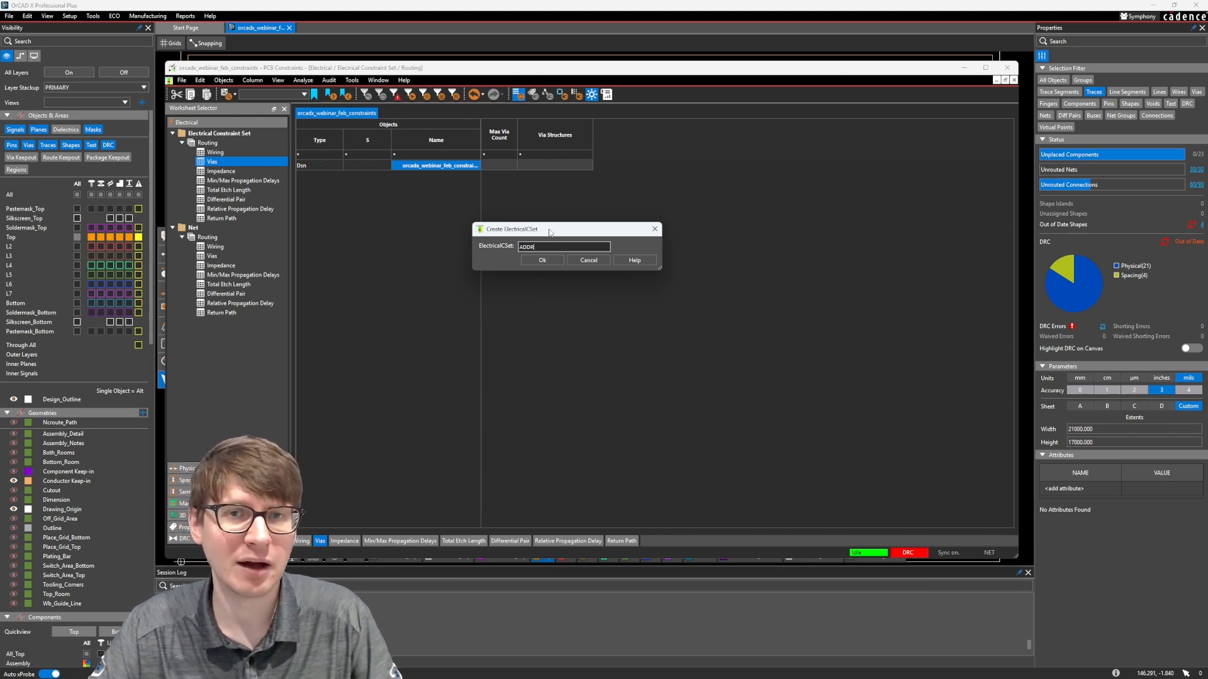
click(540, 260)
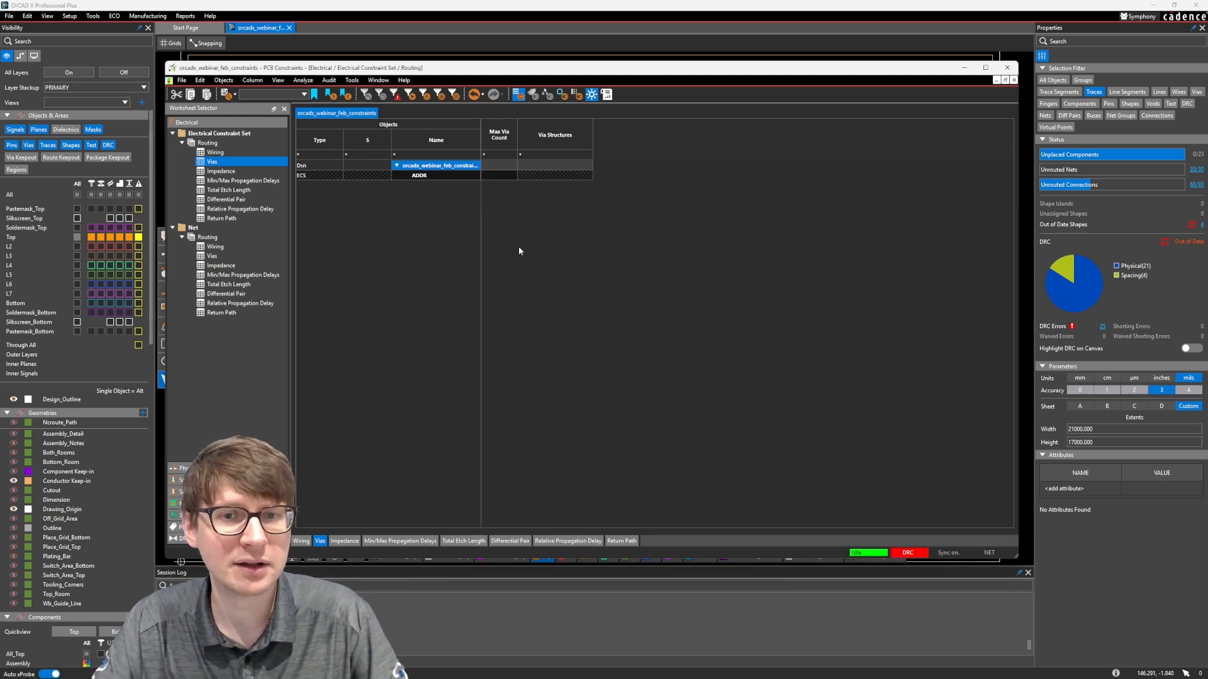
Set the ADDR constraint set's maximum via count to 4
click(501, 175)
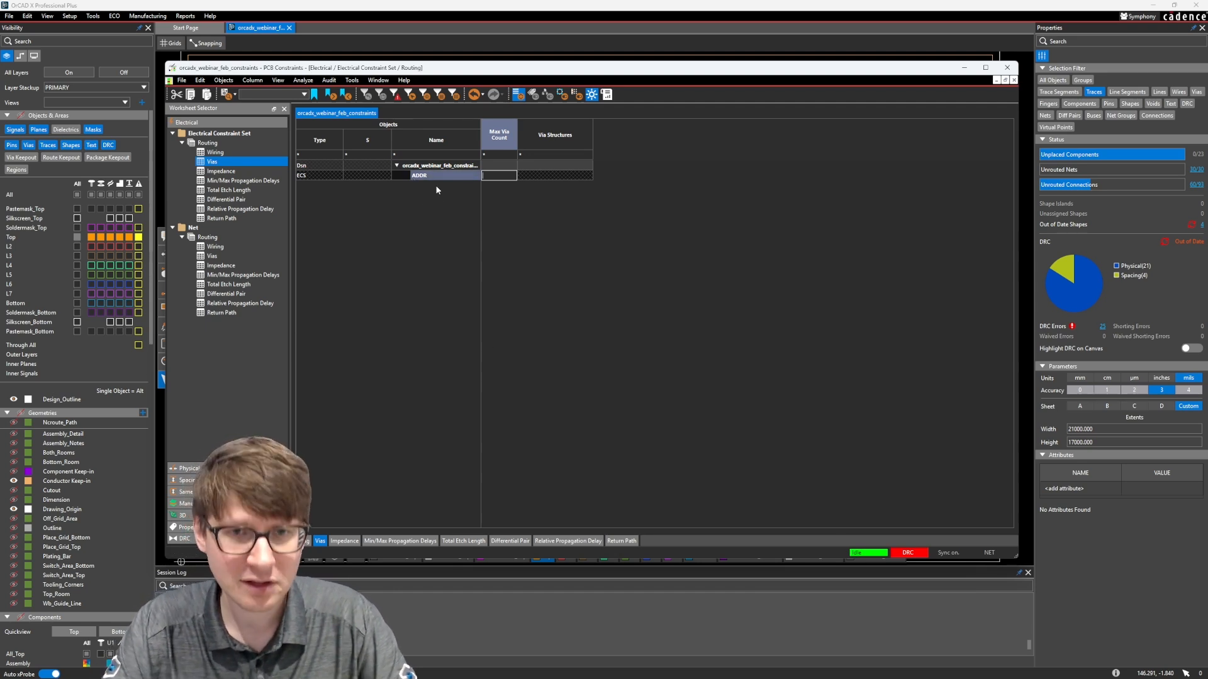
key(Return)
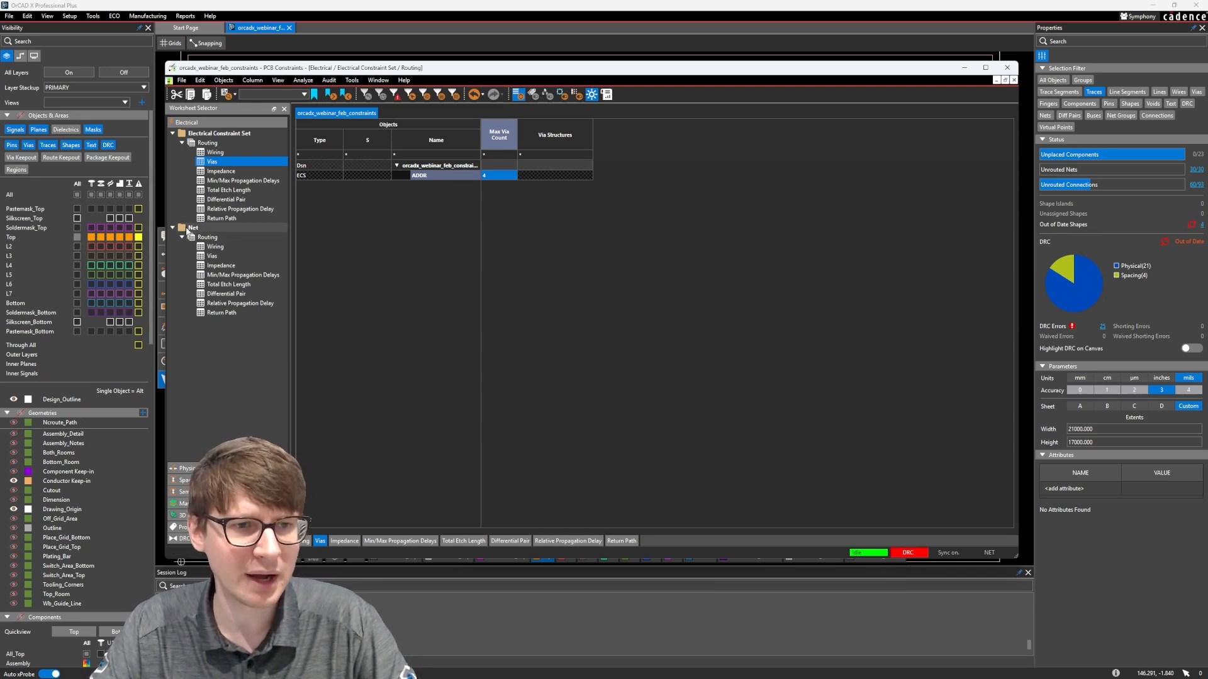
Clear net A0's own maximum via count and assign the ADDR electrical constraint set to nets A0 through A14
click(212, 256)
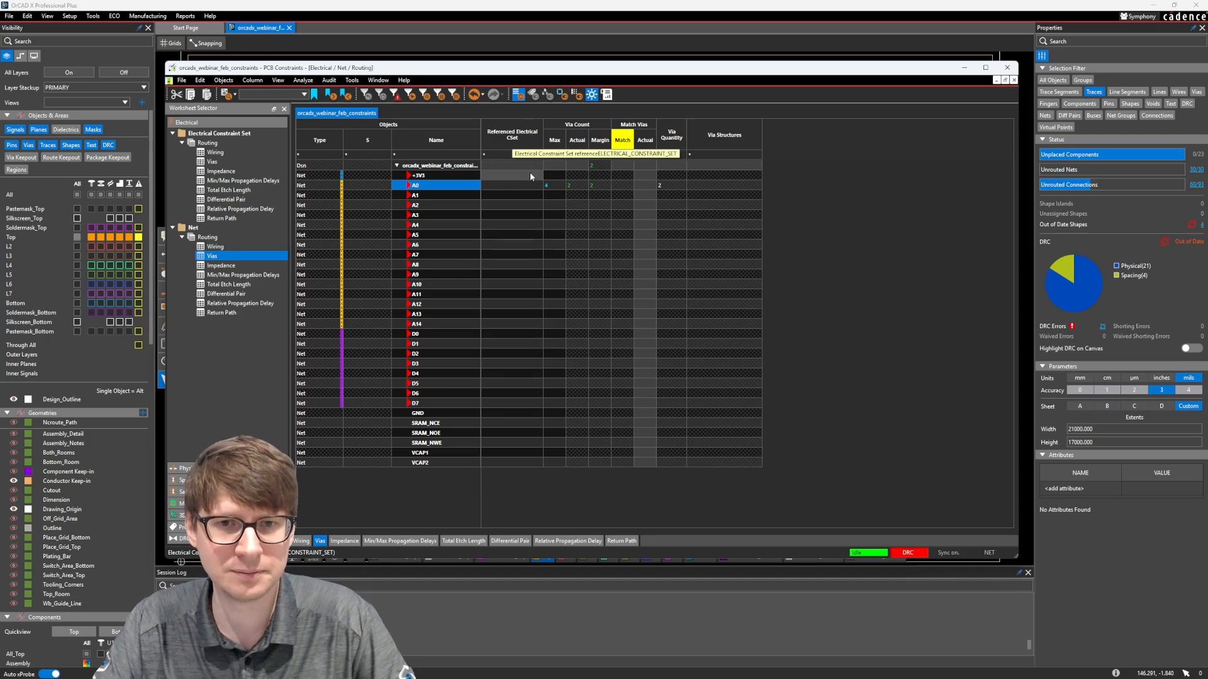
right_click(557, 185)
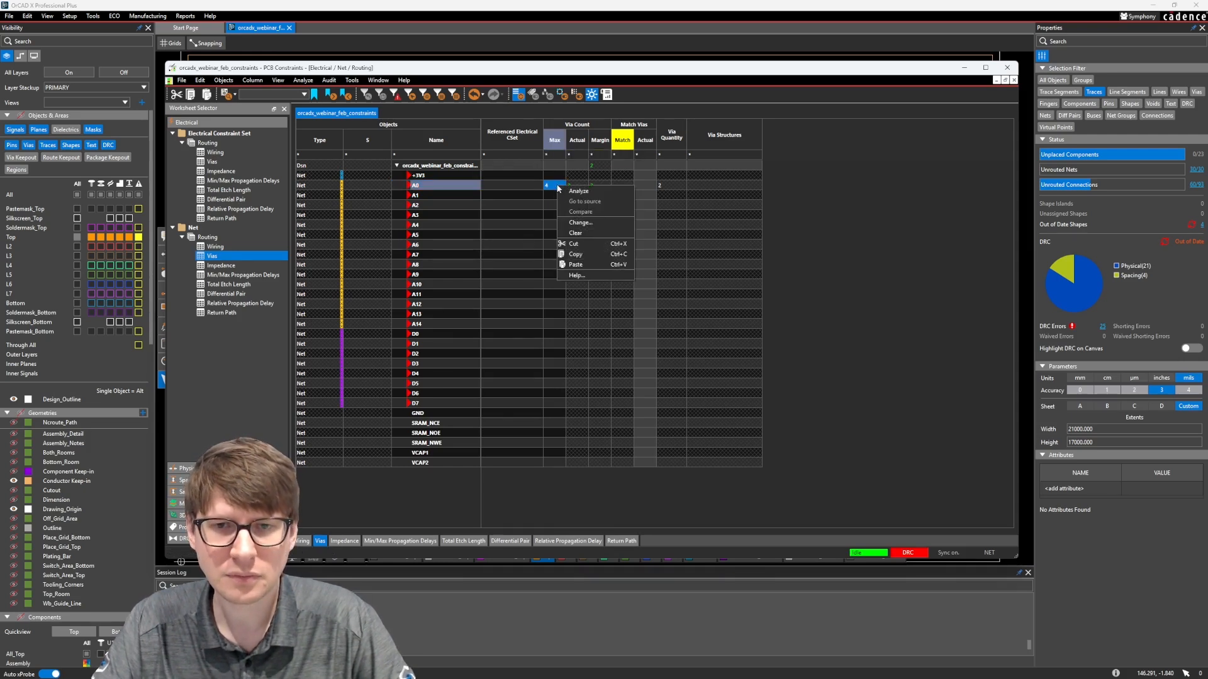
click(575, 233)
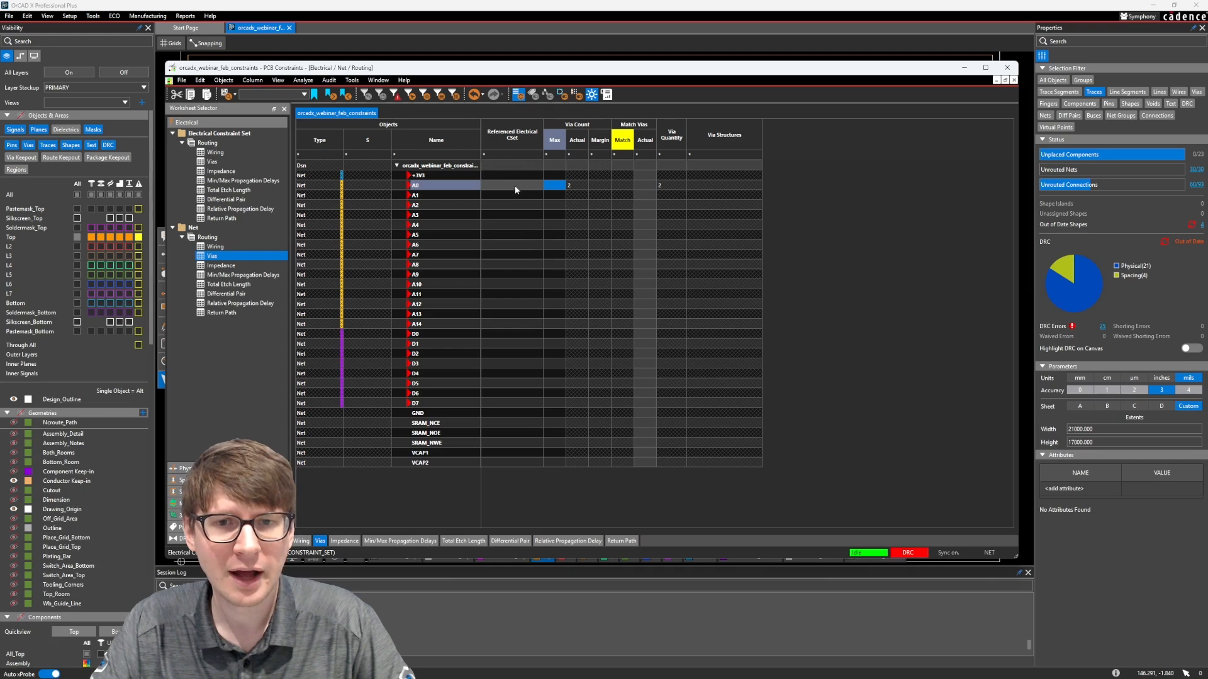
drag(512, 185, 505, 327)
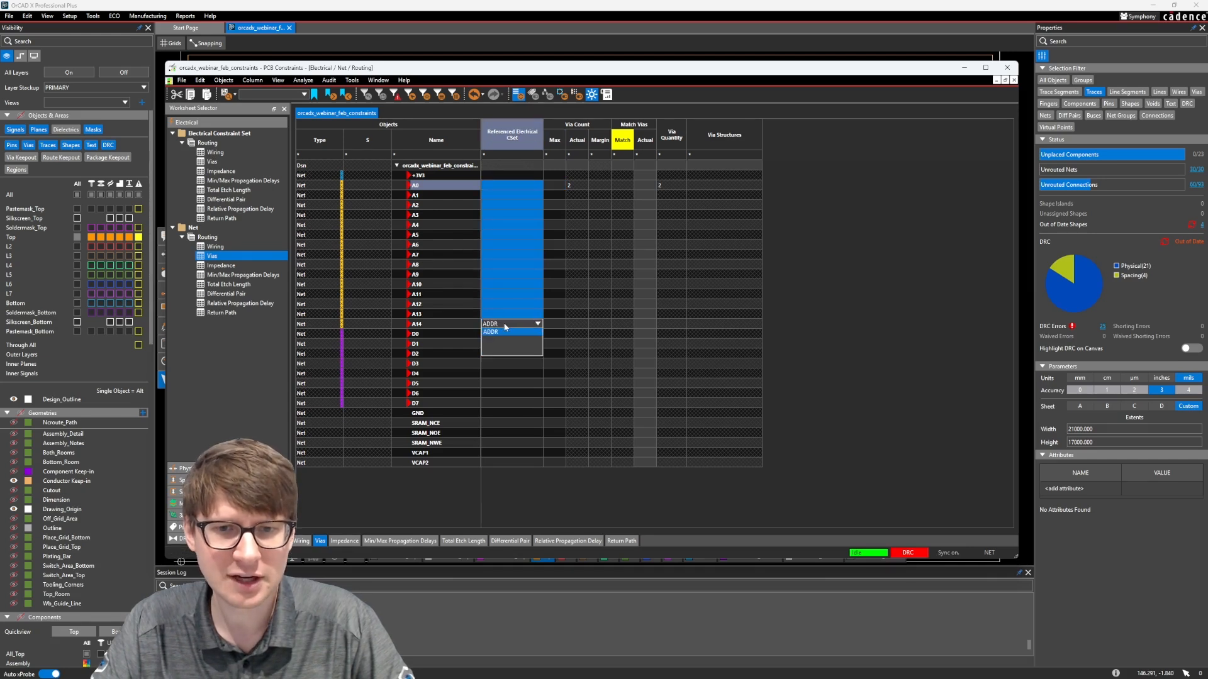
click(497, 331)
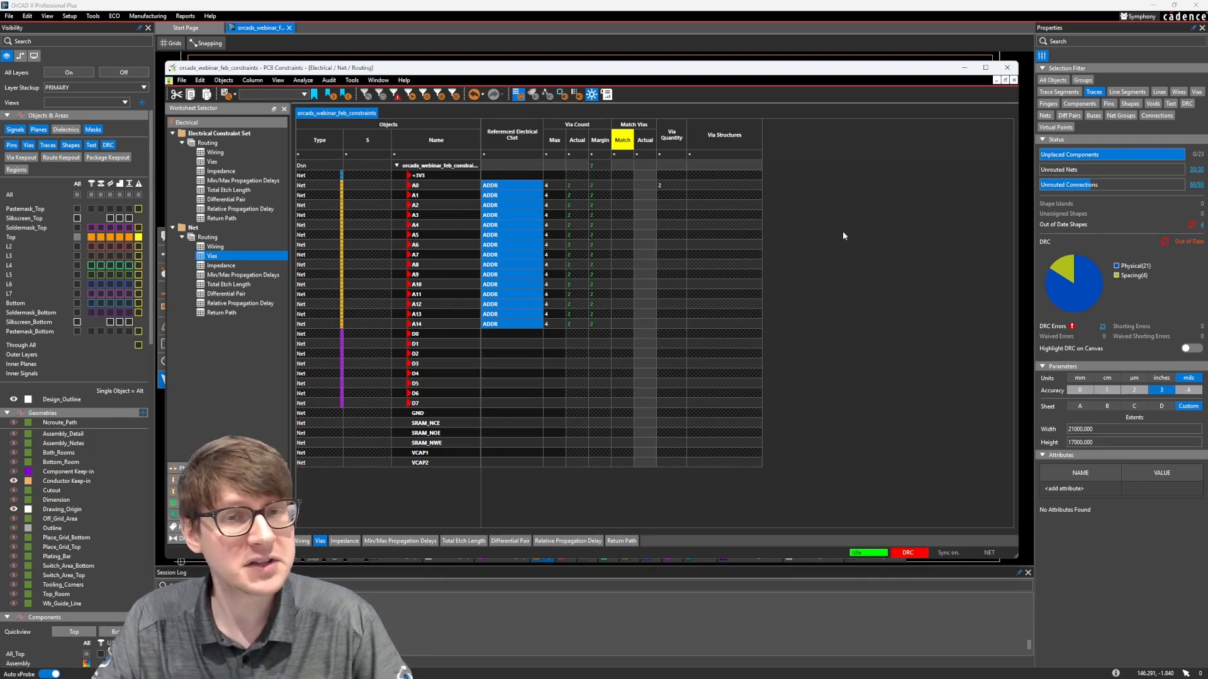
Create a new physical constraint set named DIGITAL in the physical All Layers worksheet
click(183, 468)
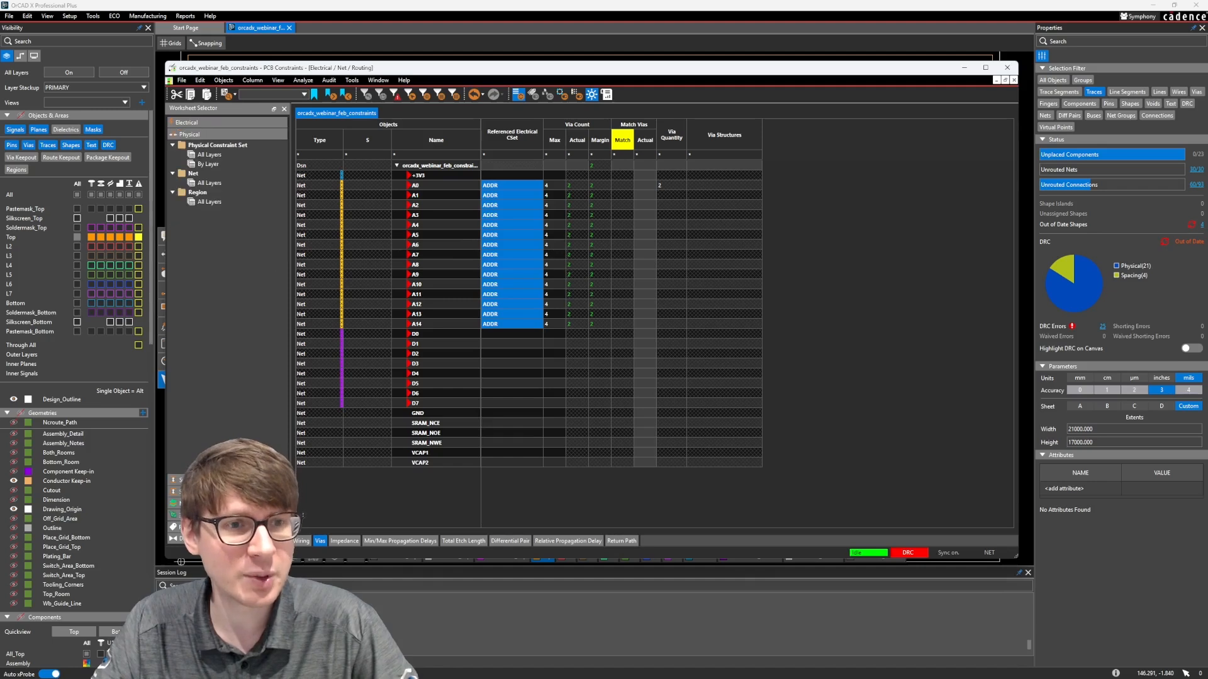
click(230, 155)
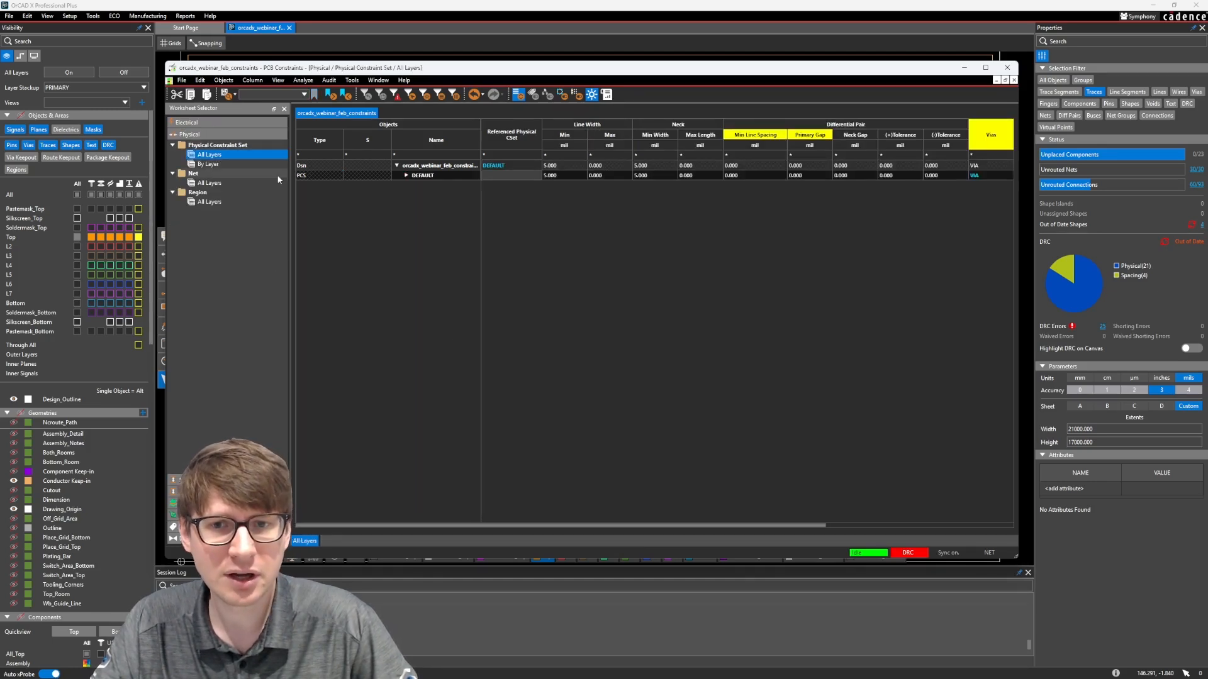
mouse_move(544, 526)
mouse_down()
mouse_move(559, 528)
mouse_move(536, 526)
mouse_up()
right_click(422, 177)
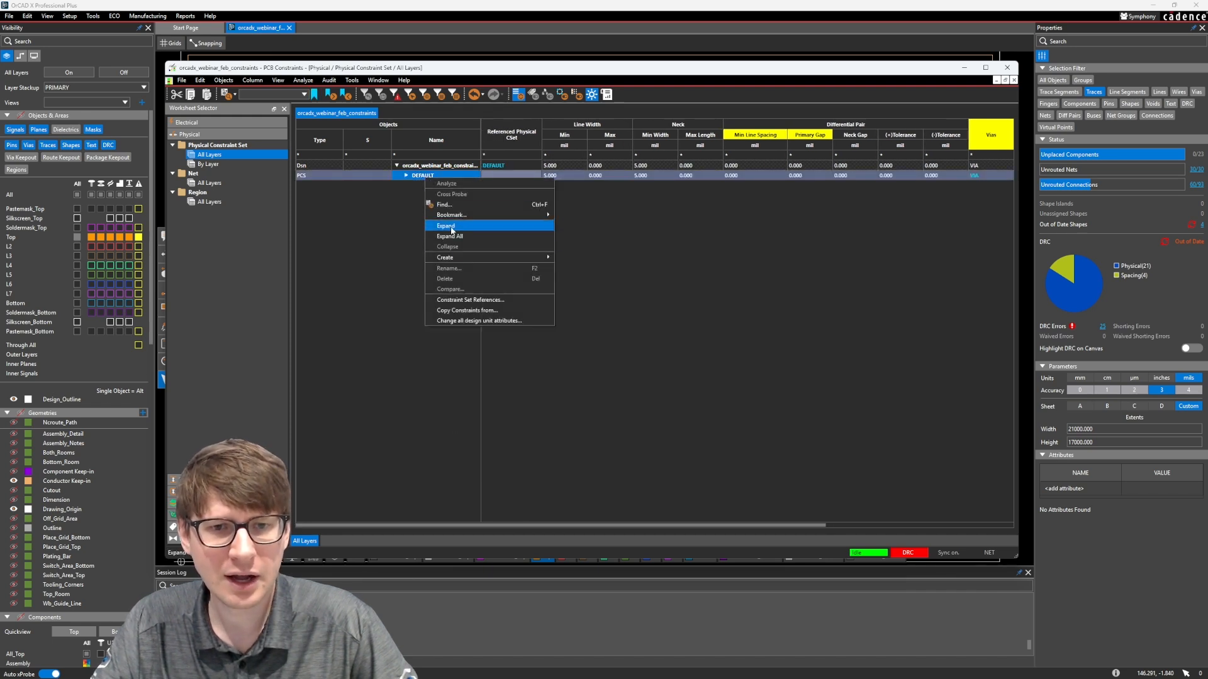
mouse_move(462, 257)
click(580, 258)
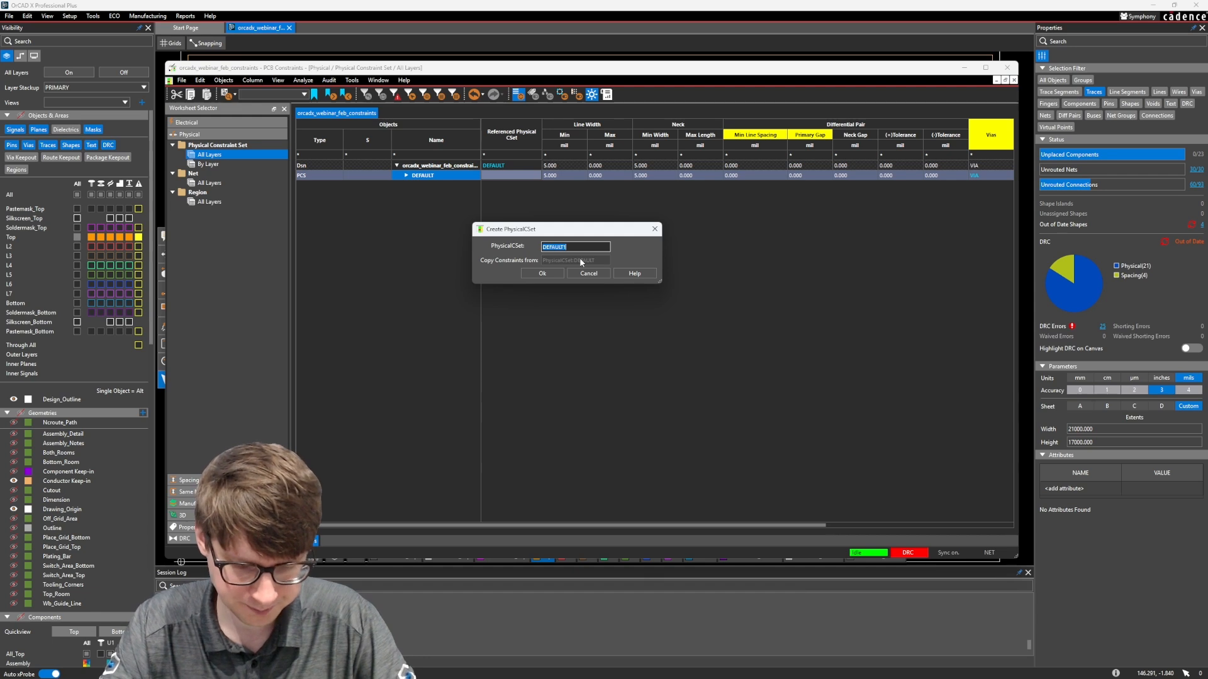
text(DIGITAL)
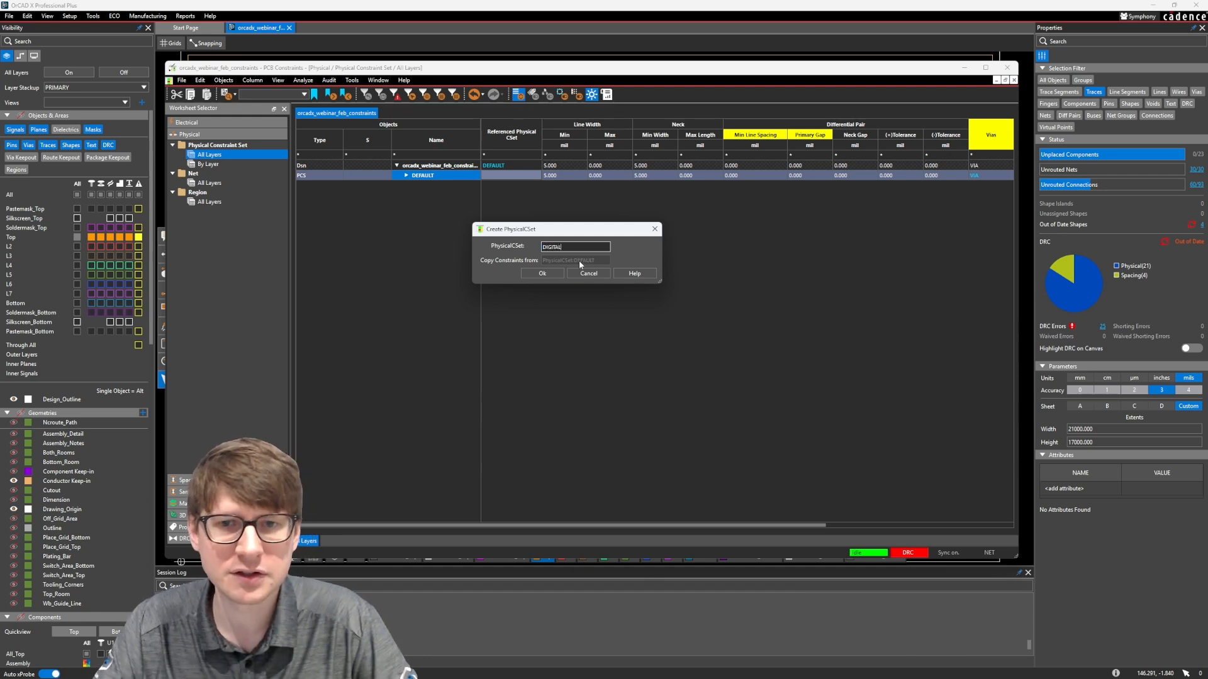
click(541, 273)
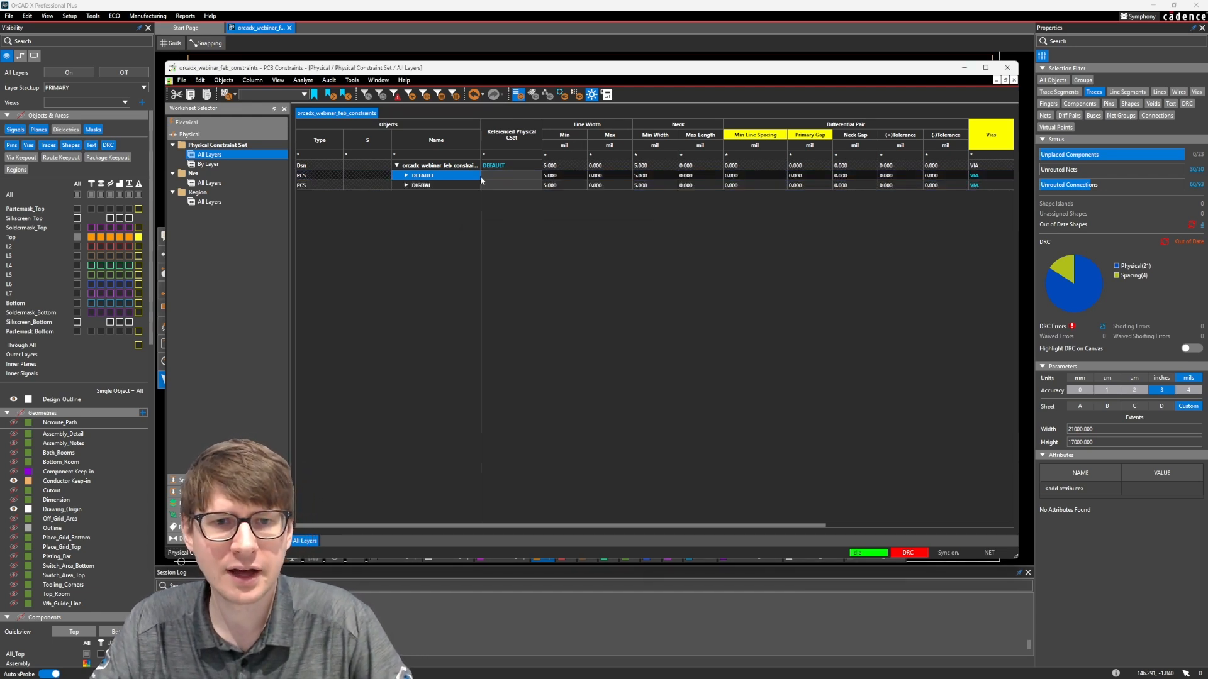
Set the DIGITAL constraint set's minimum line width to 10 mil
double_click(568, 187)
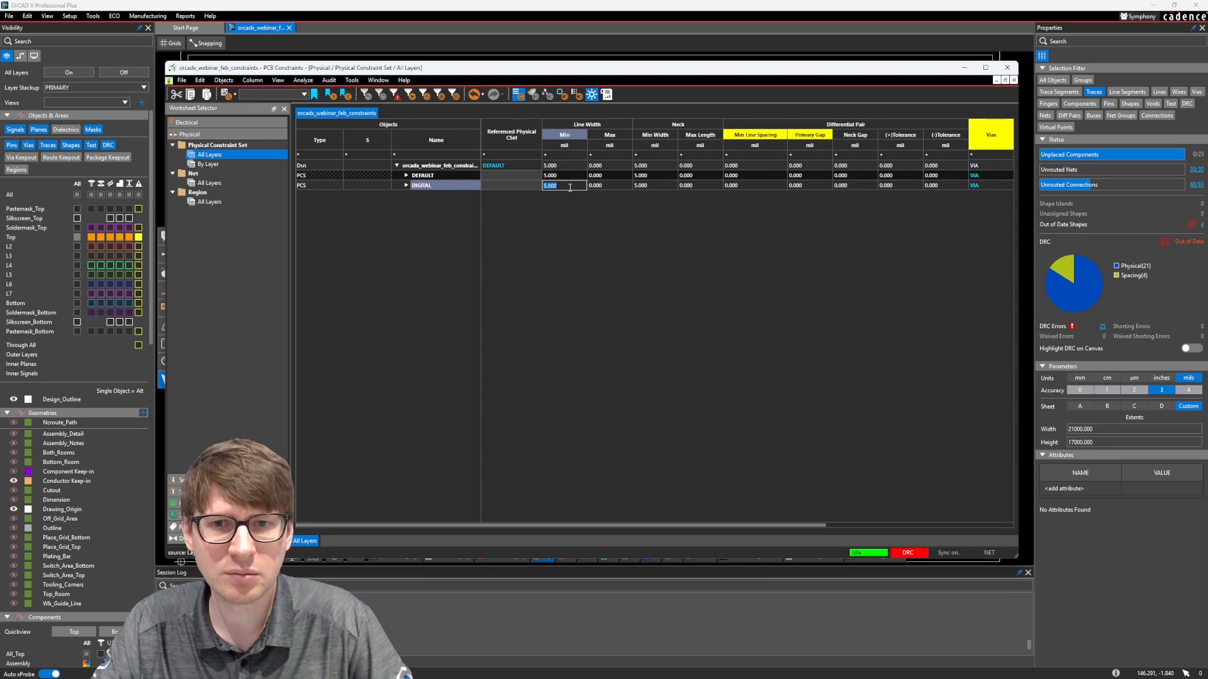
text(10)
key(Return)
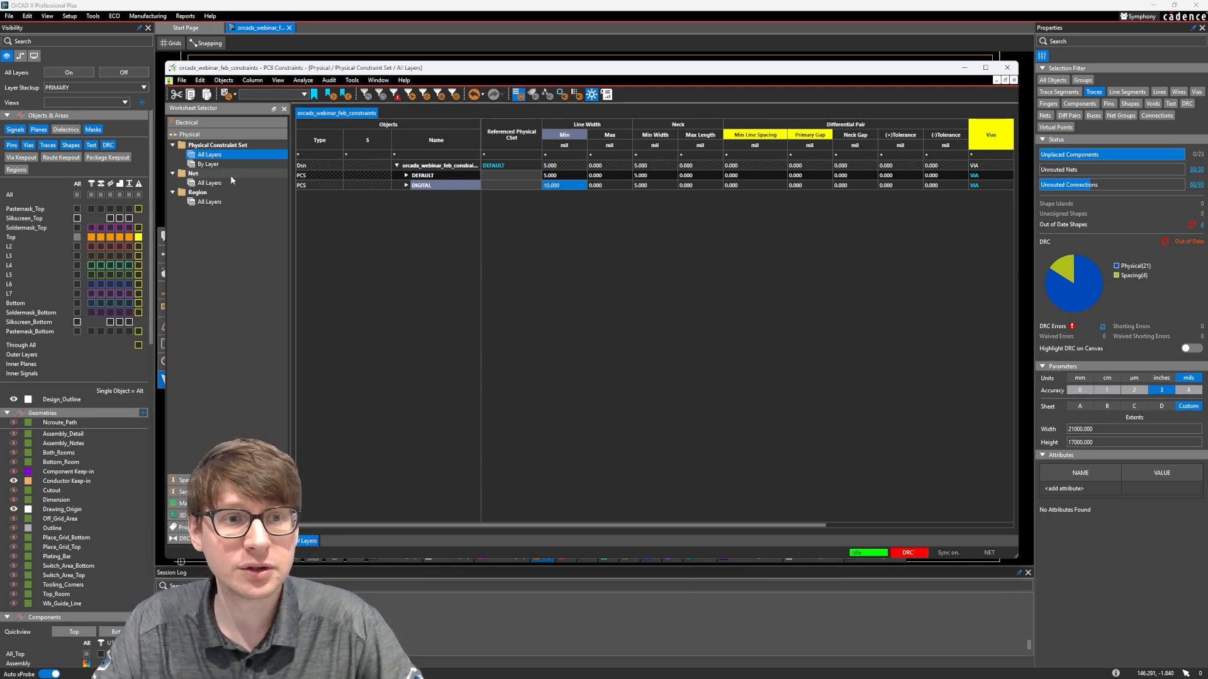
Assign the DIGITAL physical constraint set to nets D0 through D7 in the physical Net worksheet
click(214, 182)
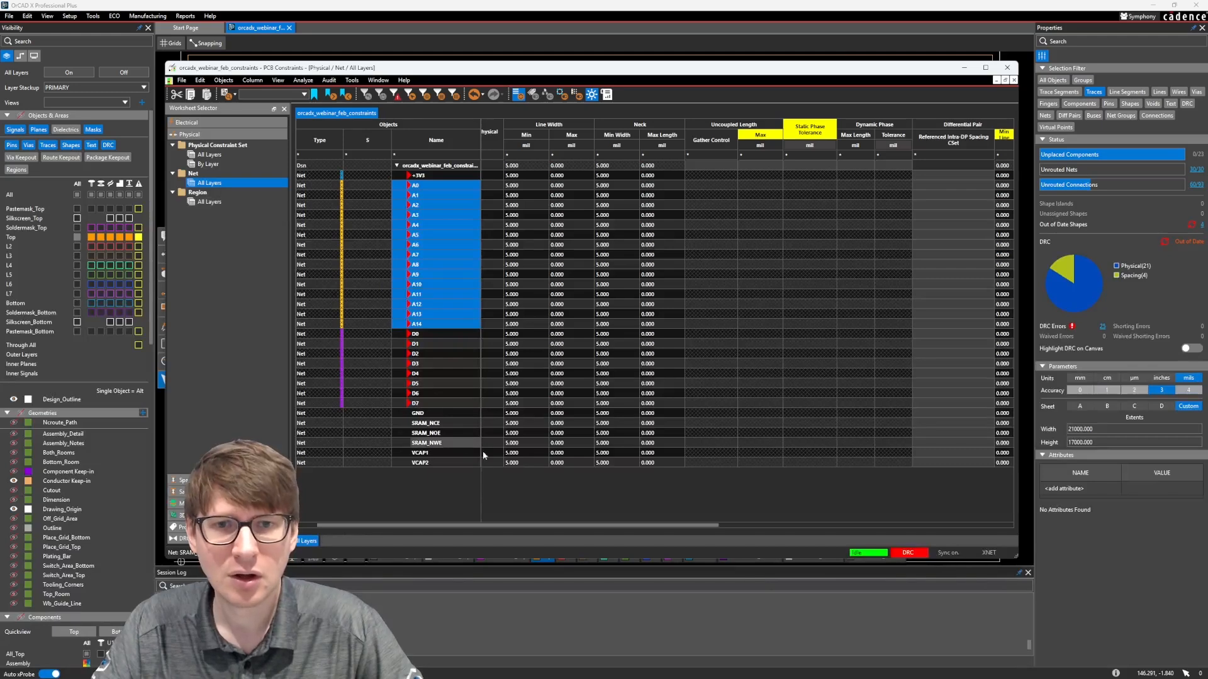
drag(504, 124, 566, 123)
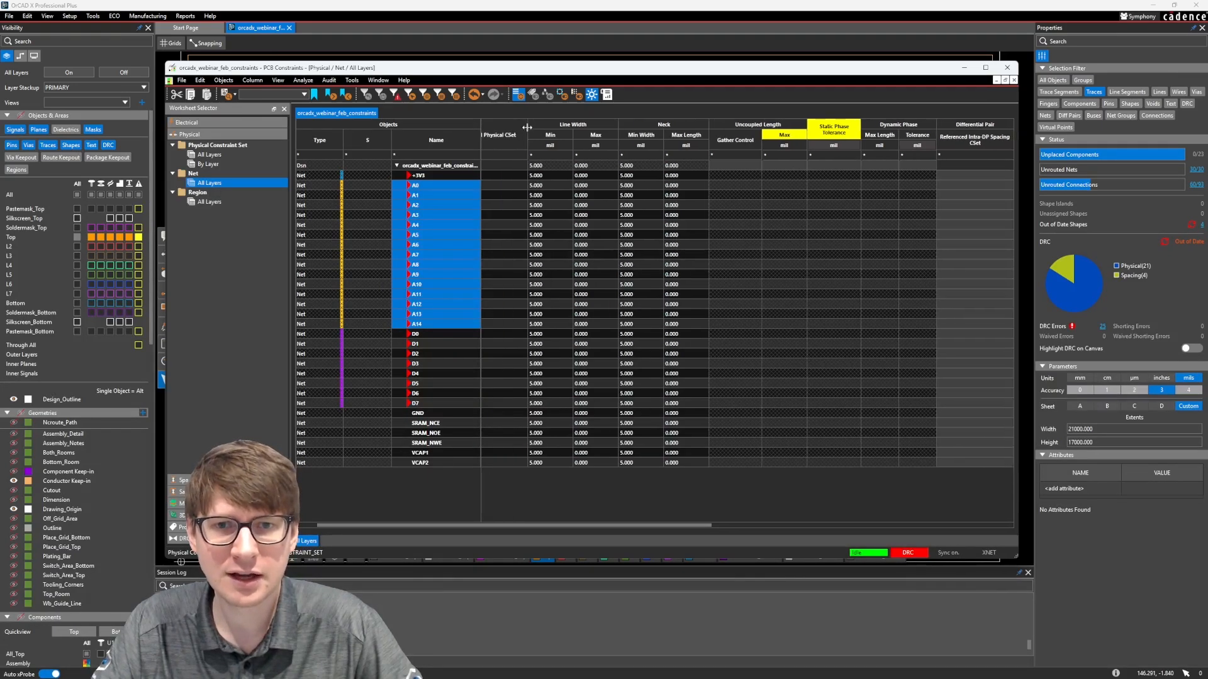
drag(494, 525, 474, 525)
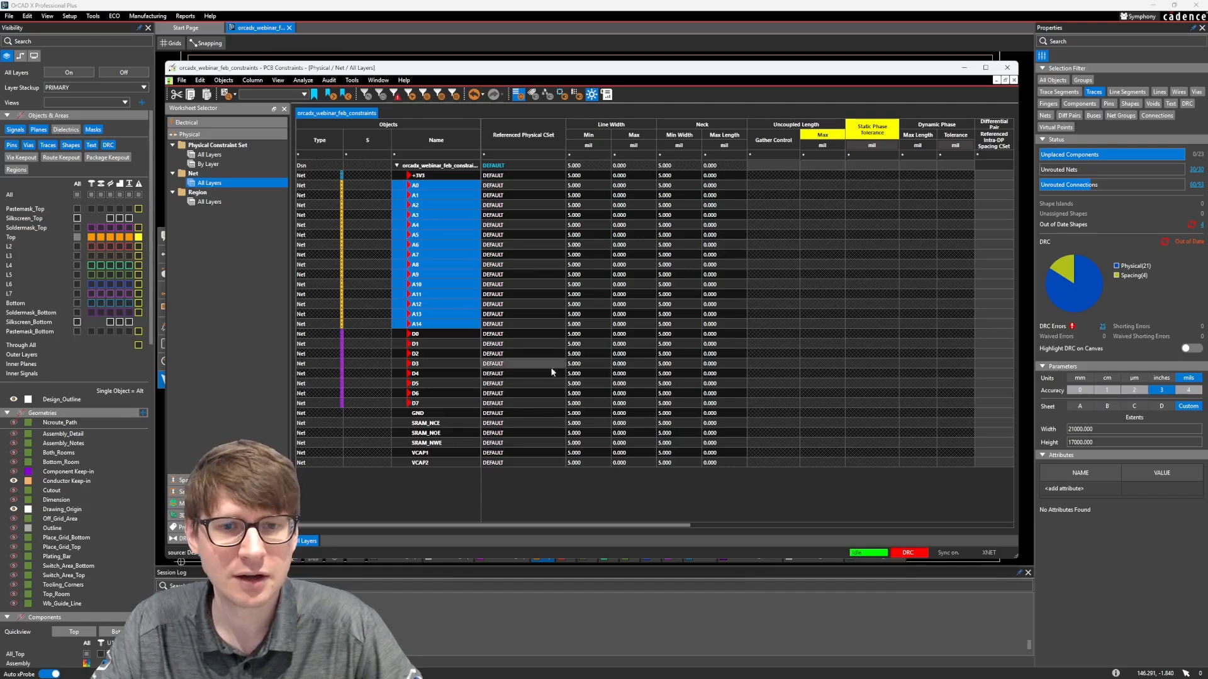
drag(507, 336, 503, 406)
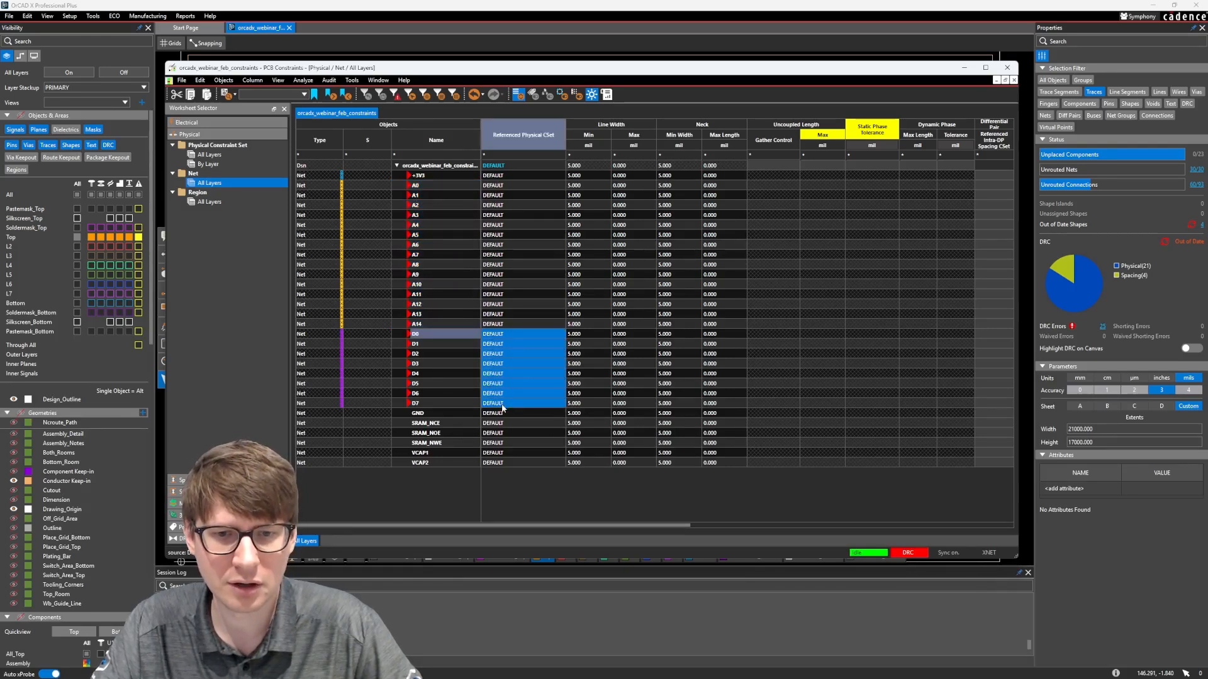
click(502, 405)
click(493, 418)
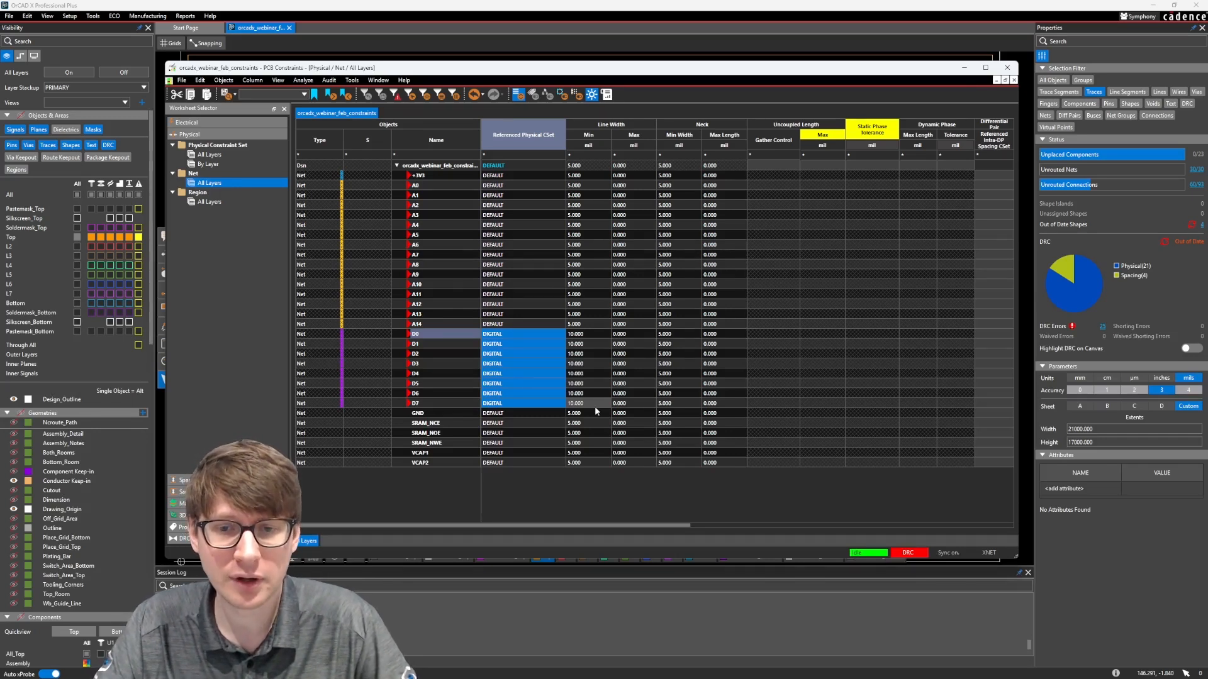
Override net D3's minimum line width to 11 mil
double_click(594, 364)
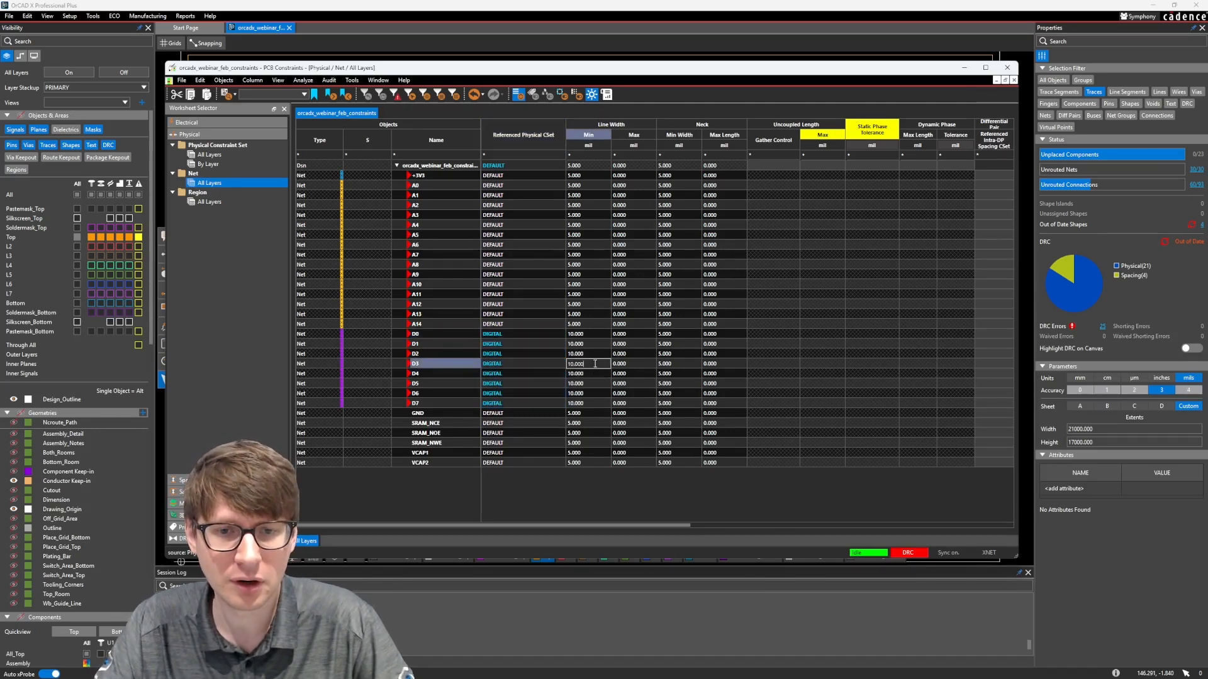
text(11)
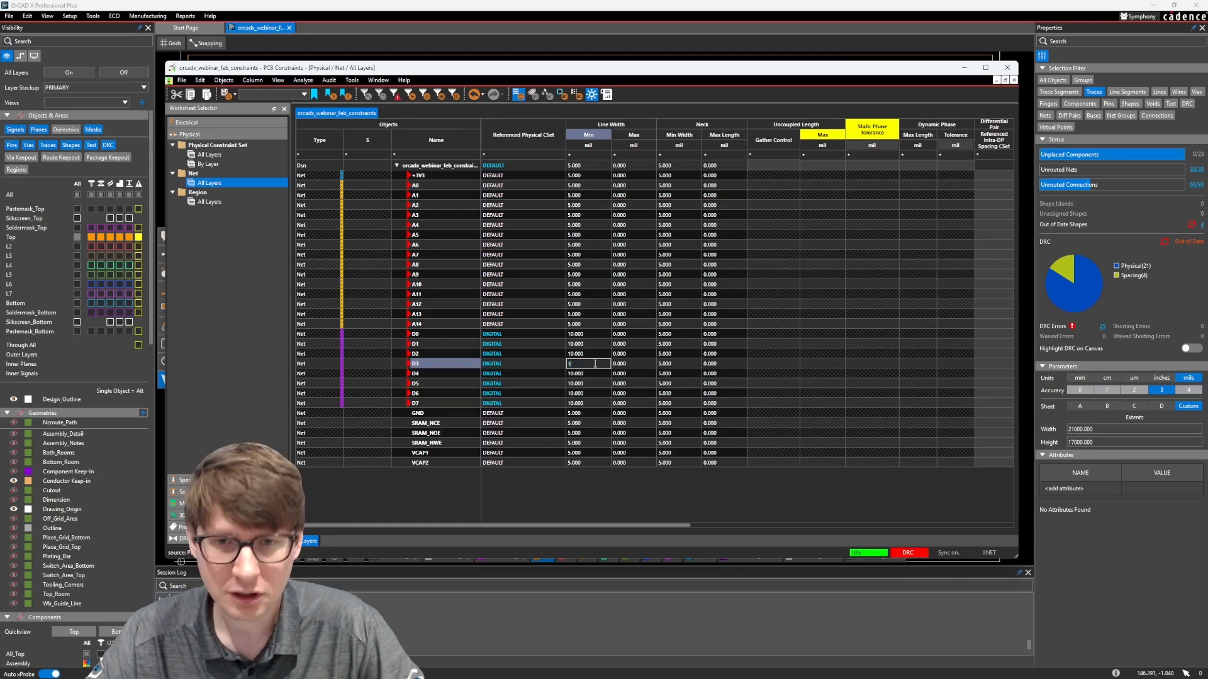
key(Return)
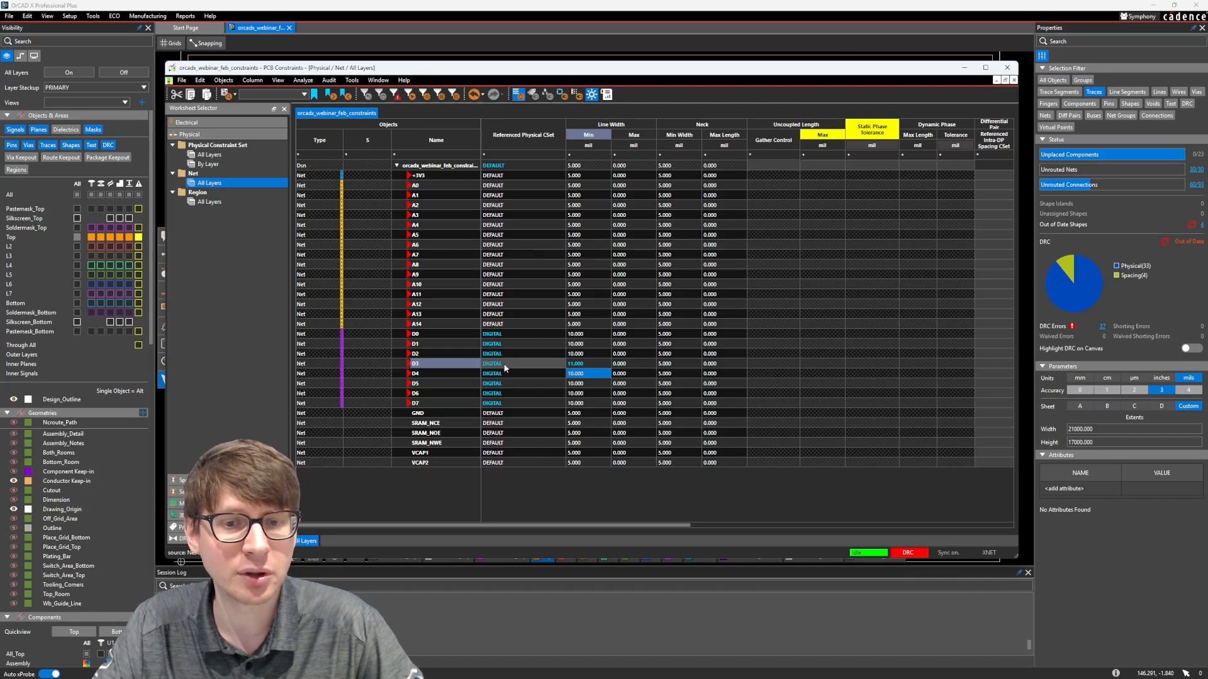
click(572, 373)
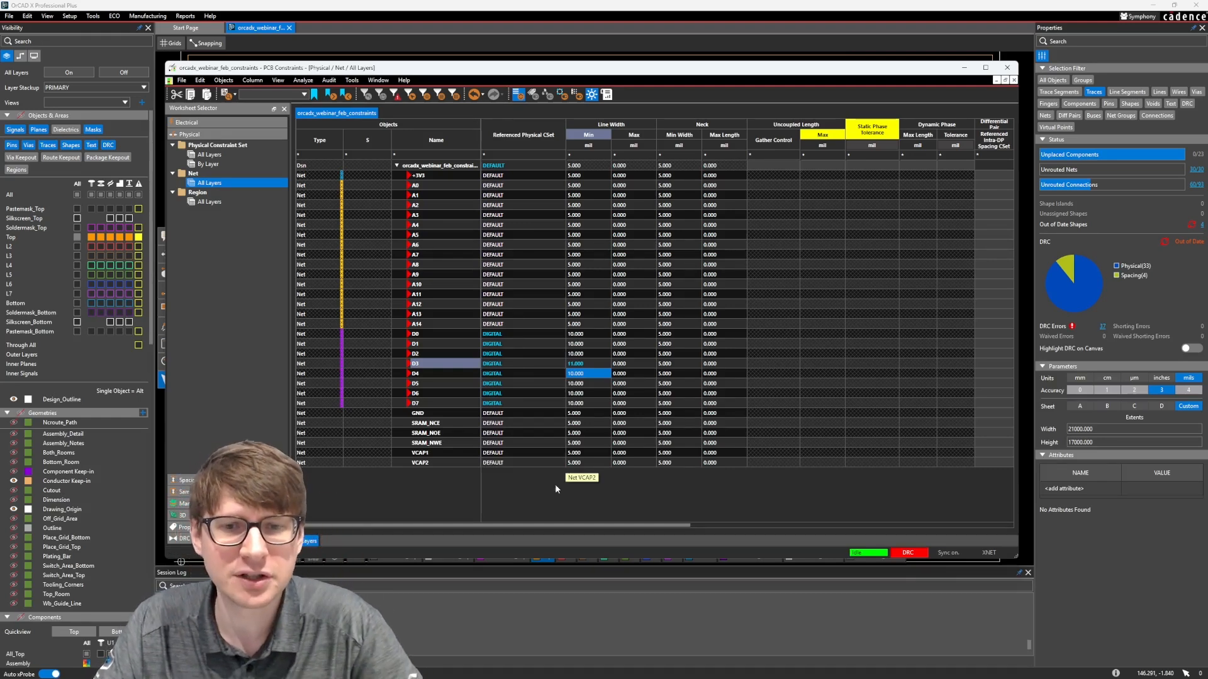
Add nets SRAM_NCE, SRAM_NOE and SRAM_NWE to the DIGITAL constraint set's references
click(213, 155)
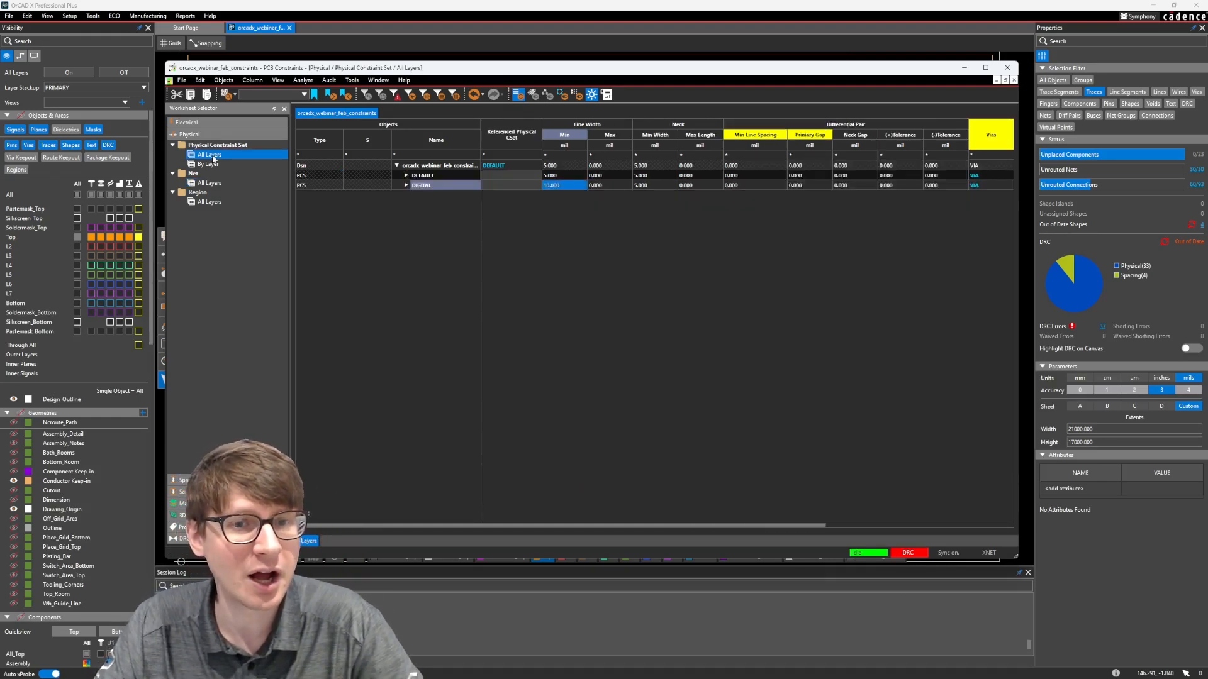
right_click(447, 186)
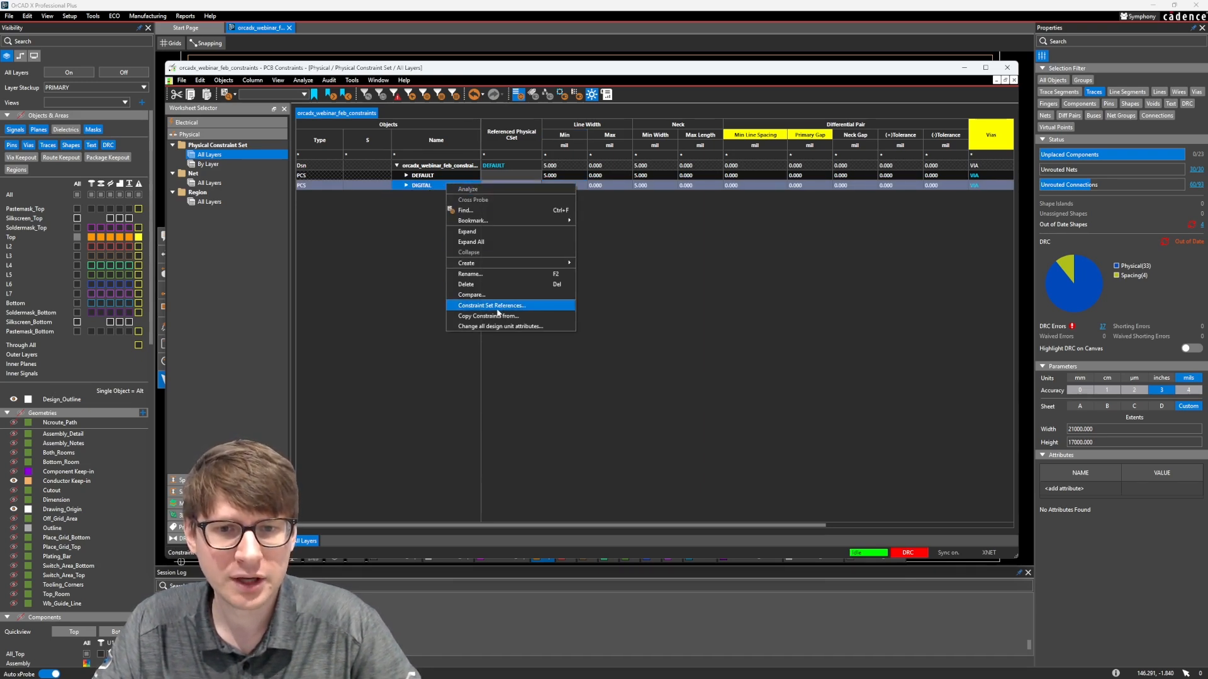
click(461, 306)
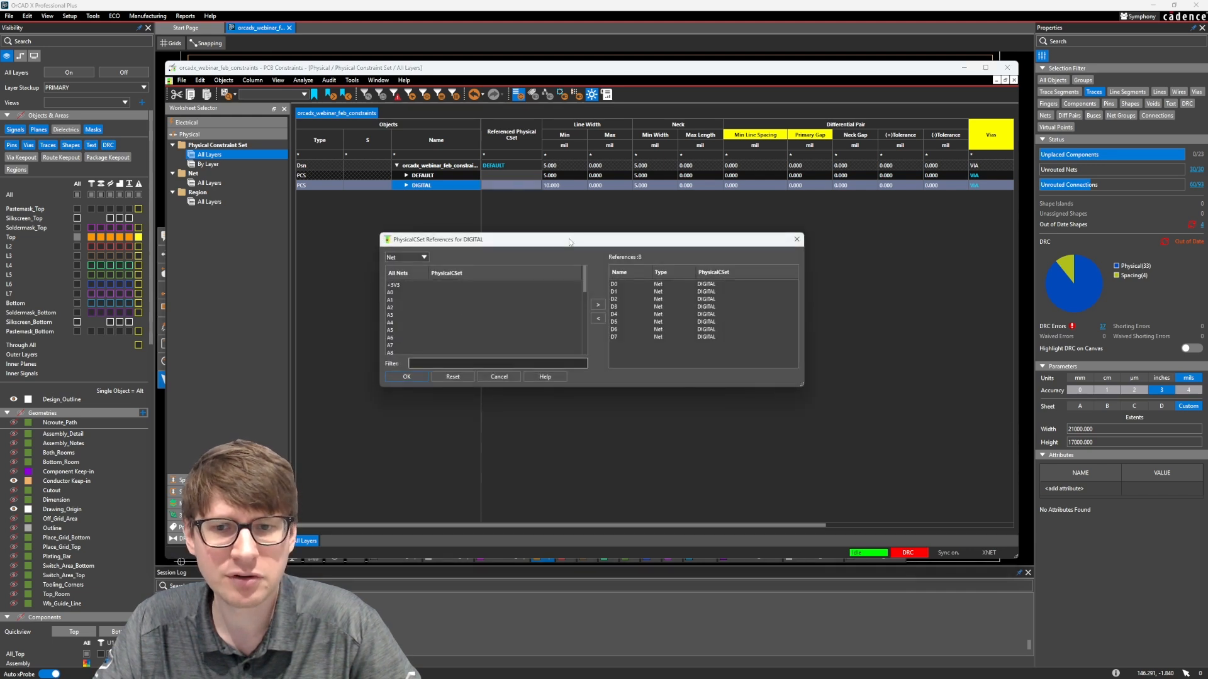
scroll(526, 289, down, 5)
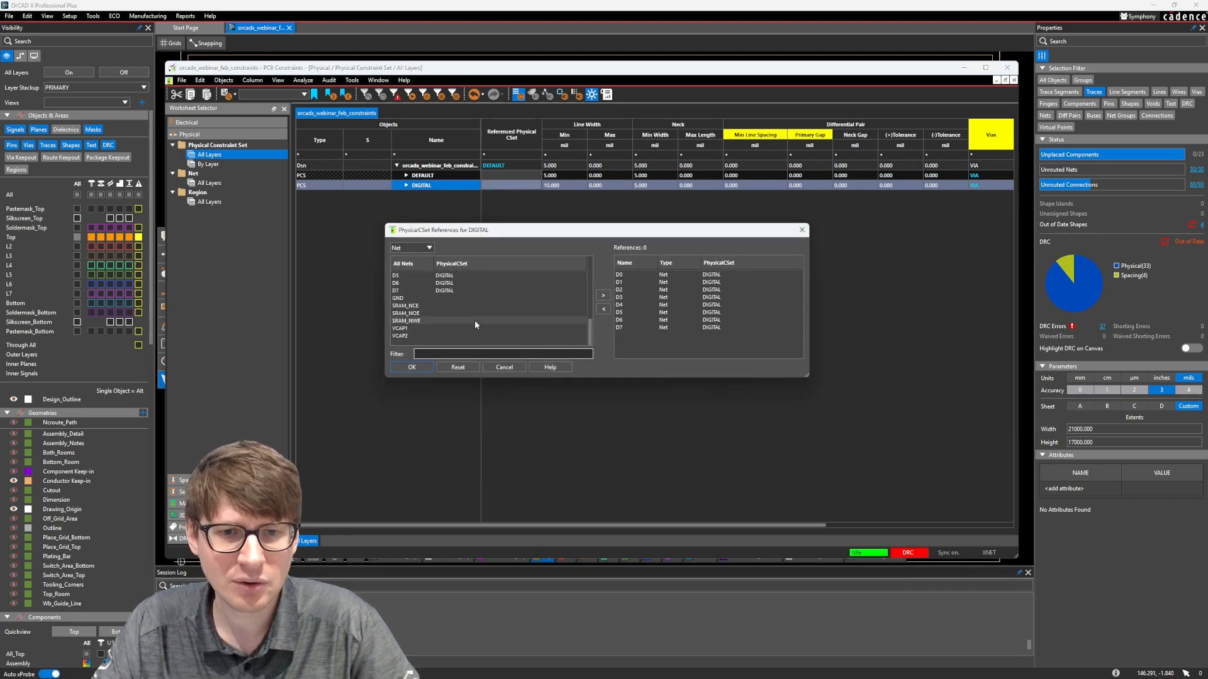
click(432, 306)
shift+click(431, 321)
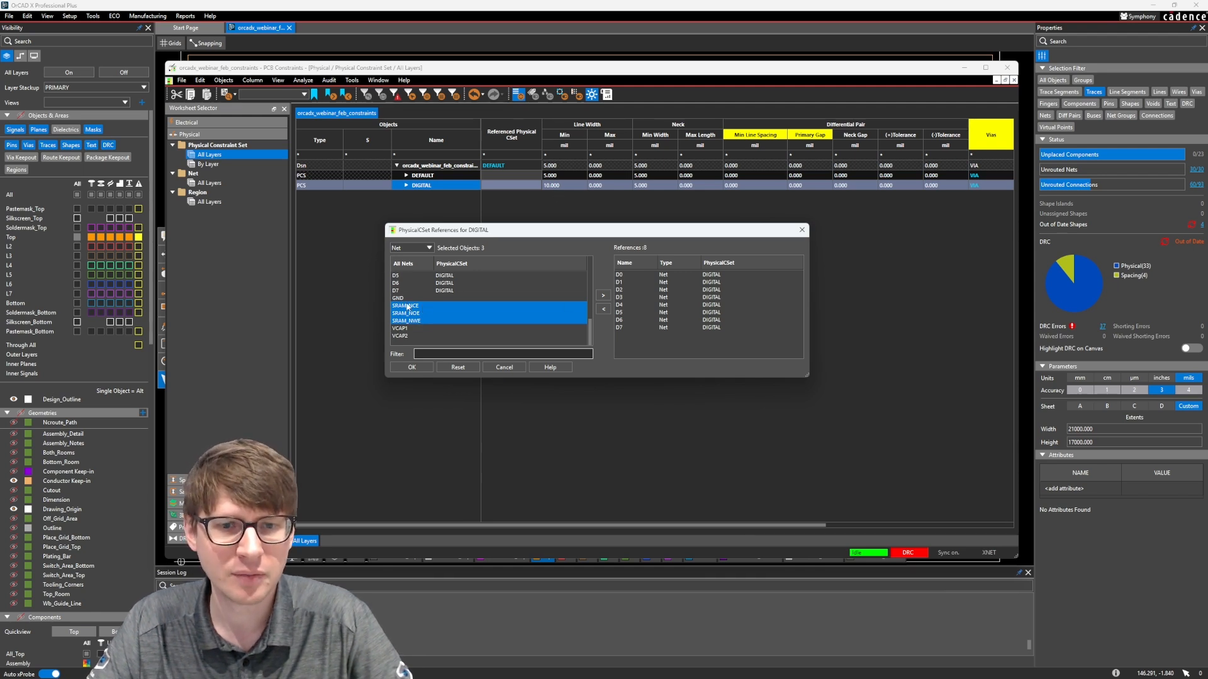
drag(406, 306, 418, 319)
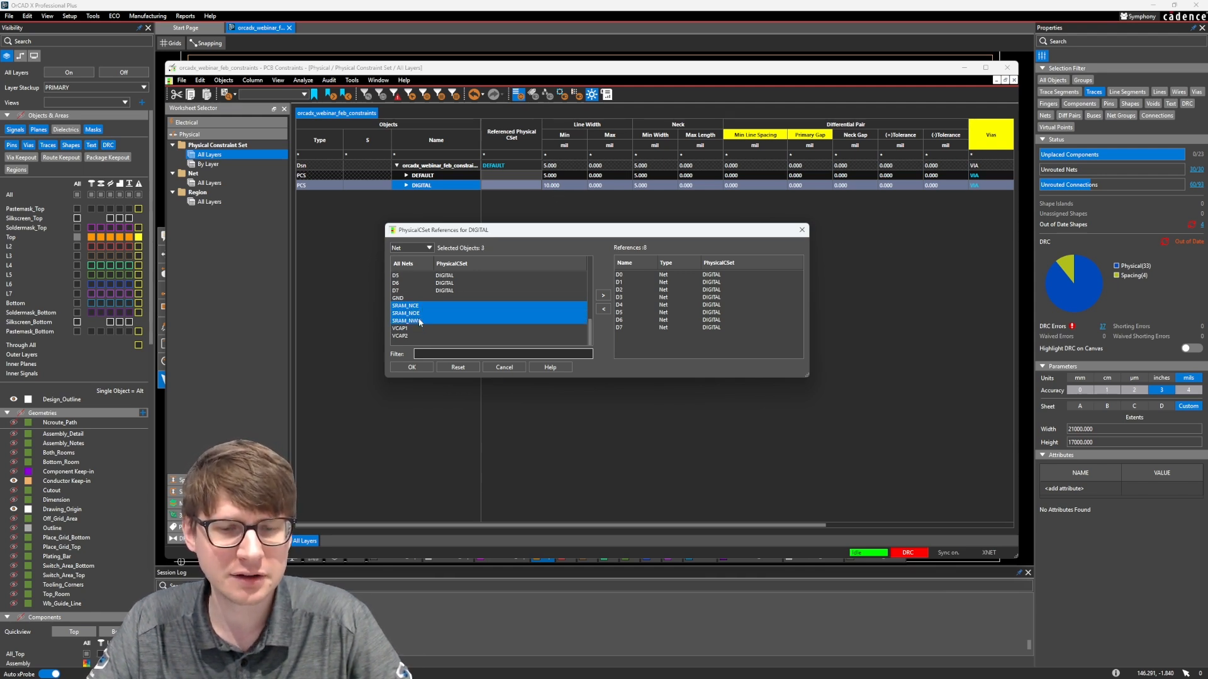
click(603, 296)
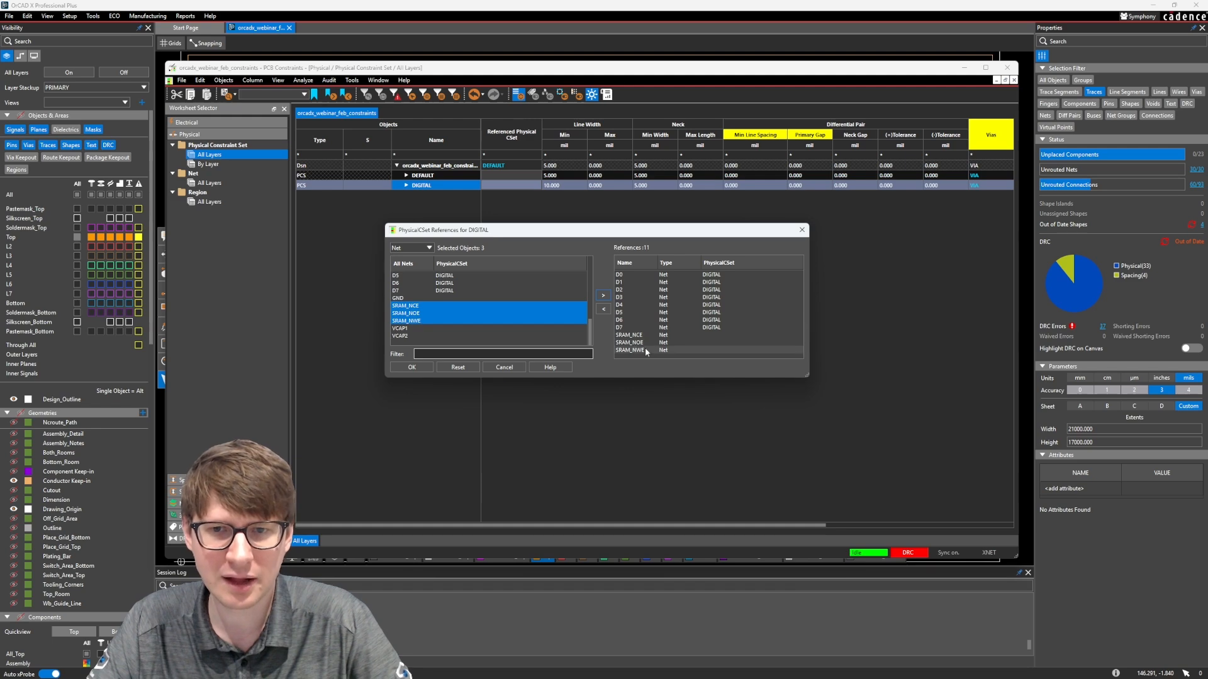
click(411, 368)
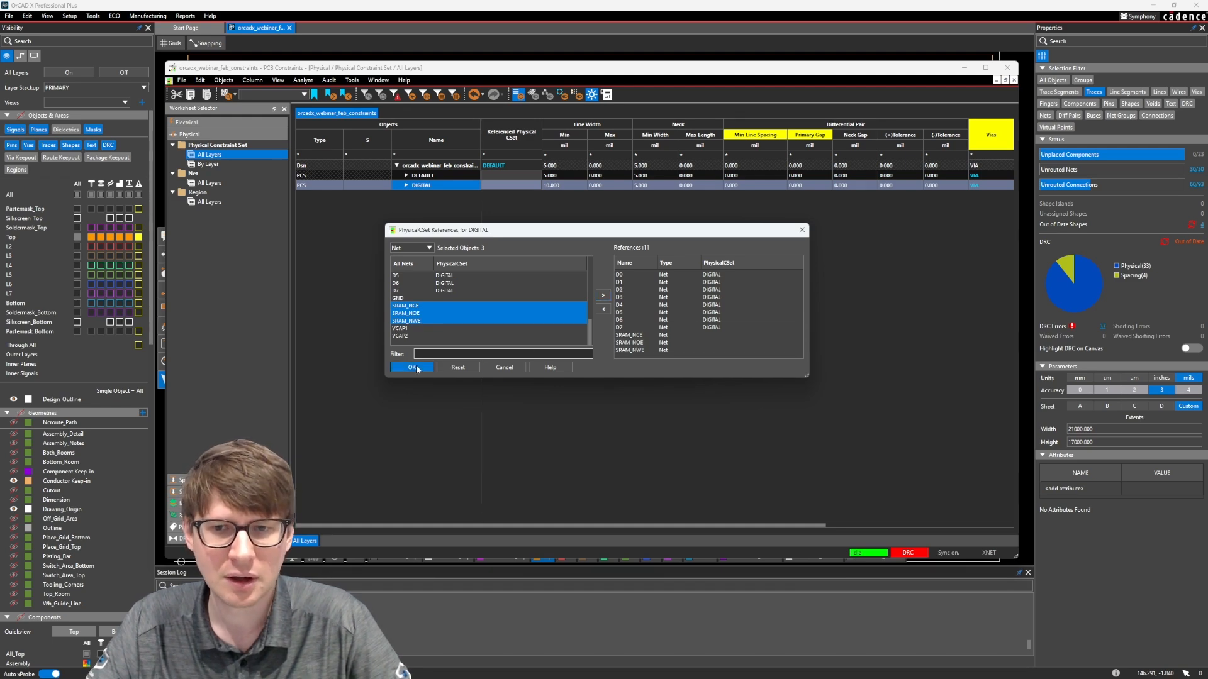
Browse the Spacing, Same Net Spacing, Electrical and Physical worksheets, ending at the physical constraint set By Layer view
click(208, 183)
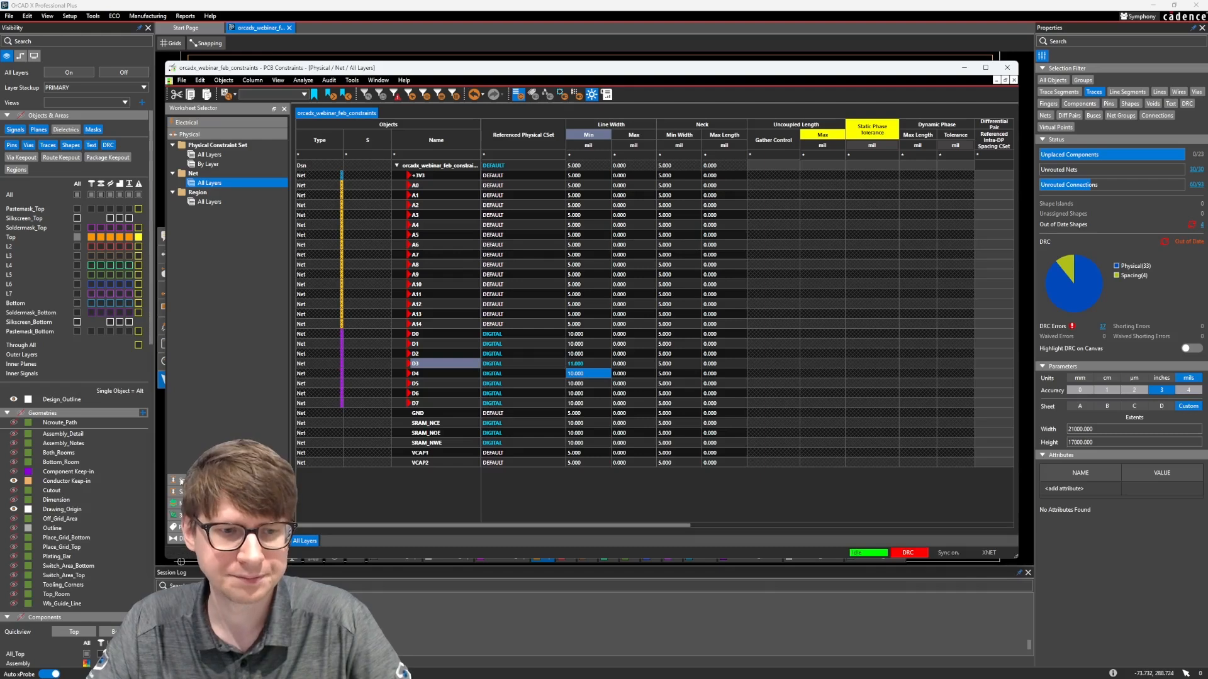
click(179, 480)
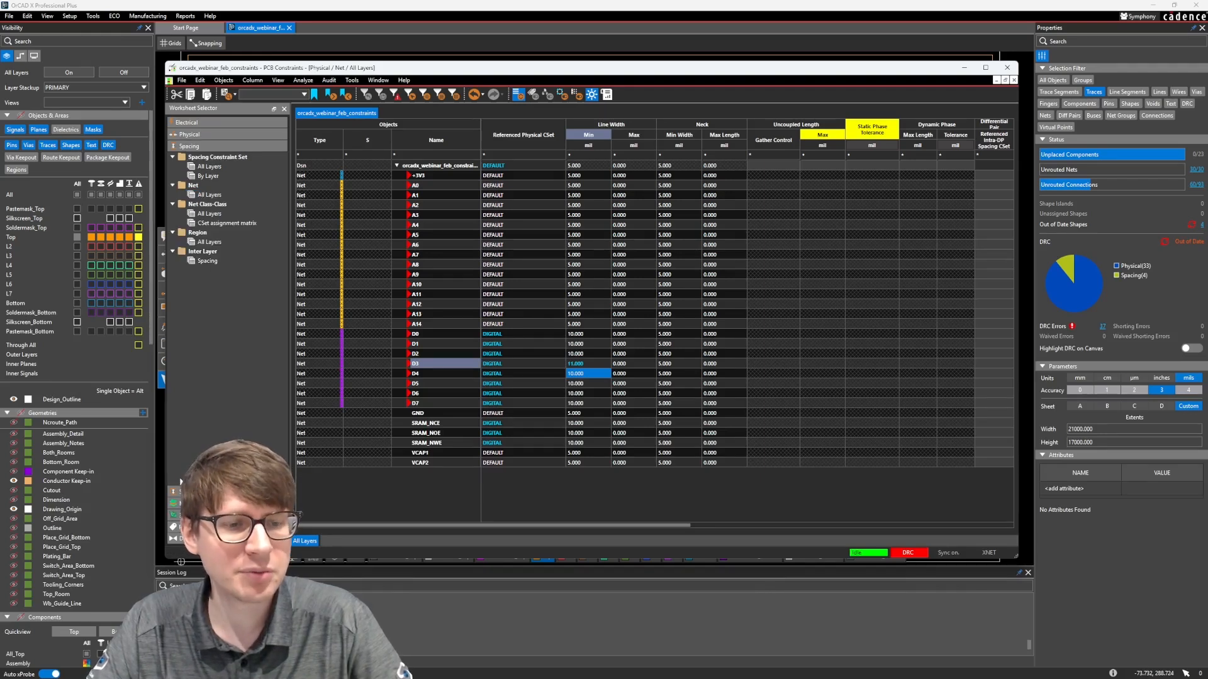
click(180, 491)
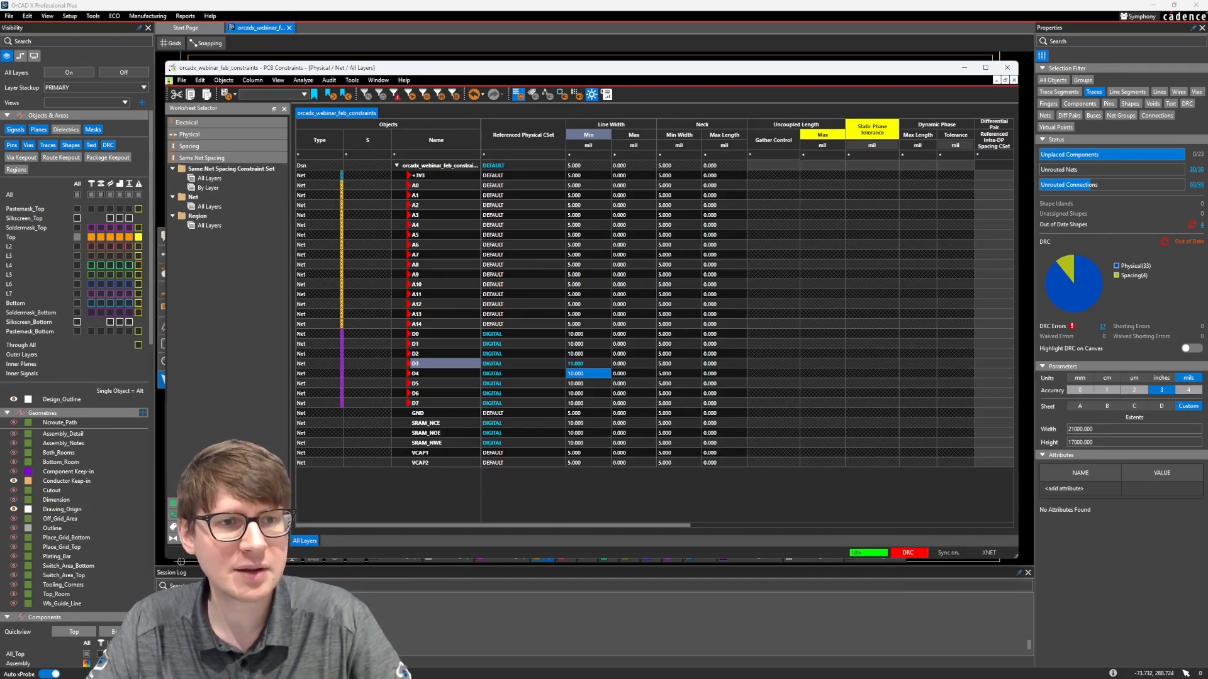
click(197, 145)
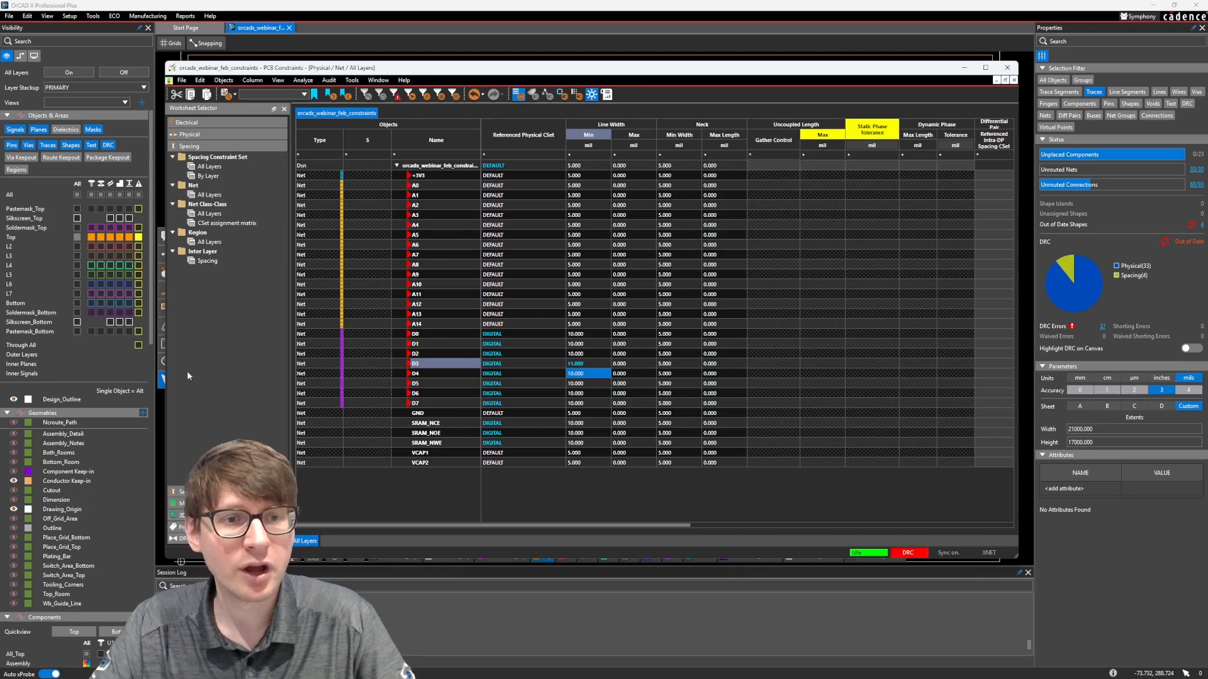
click(205, 121)
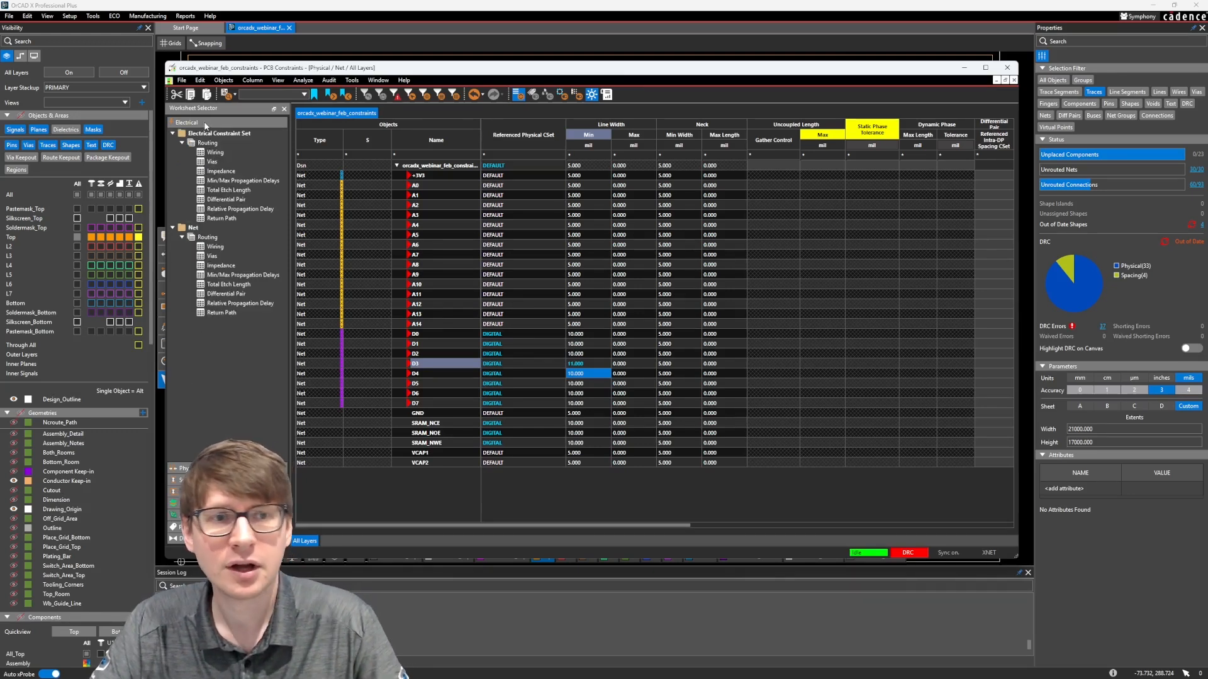
click(195, 468)
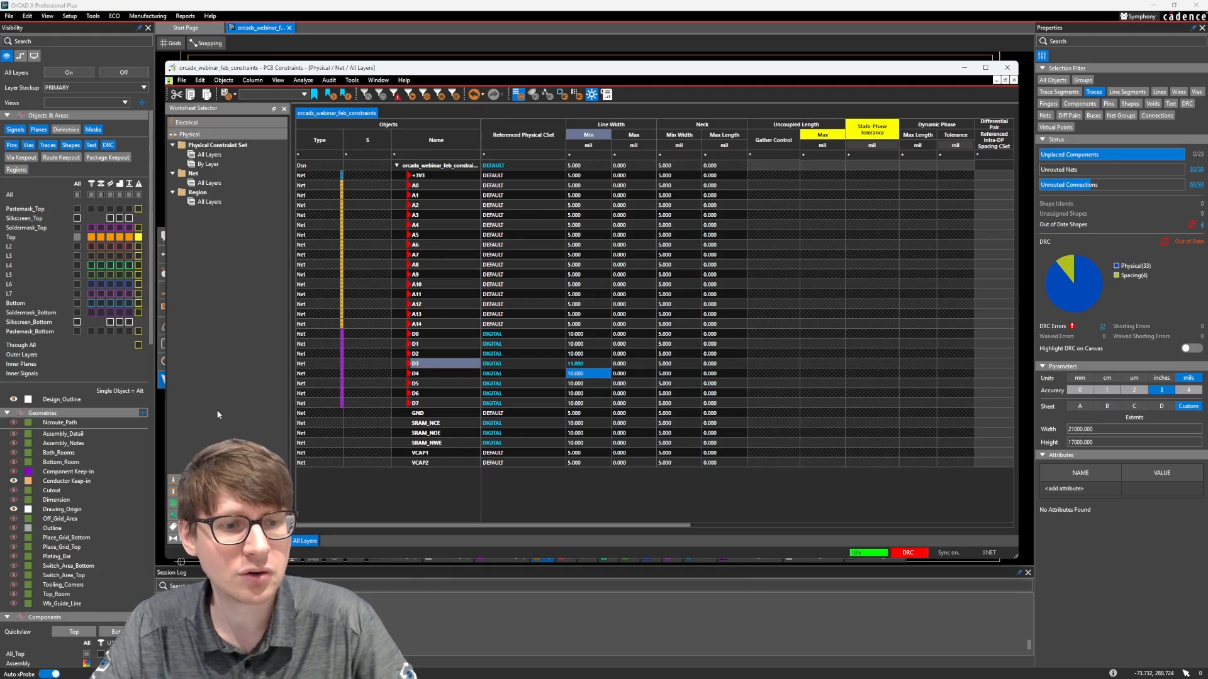
click(211, 183)
click(208, 165)
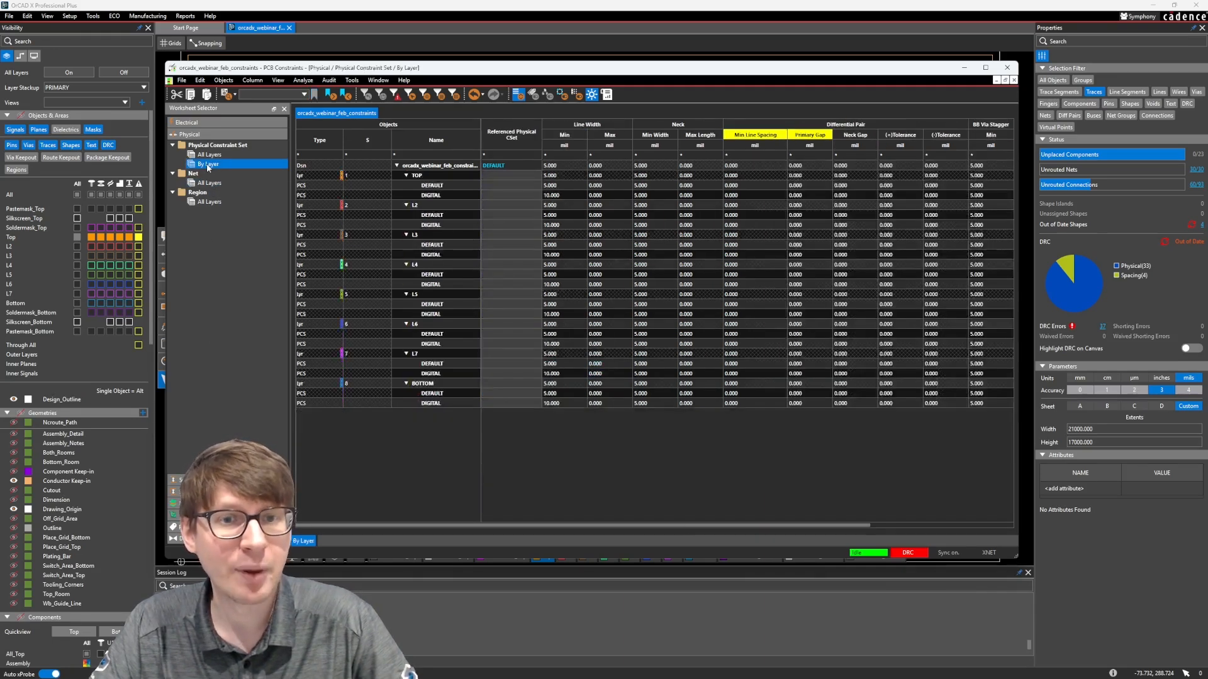